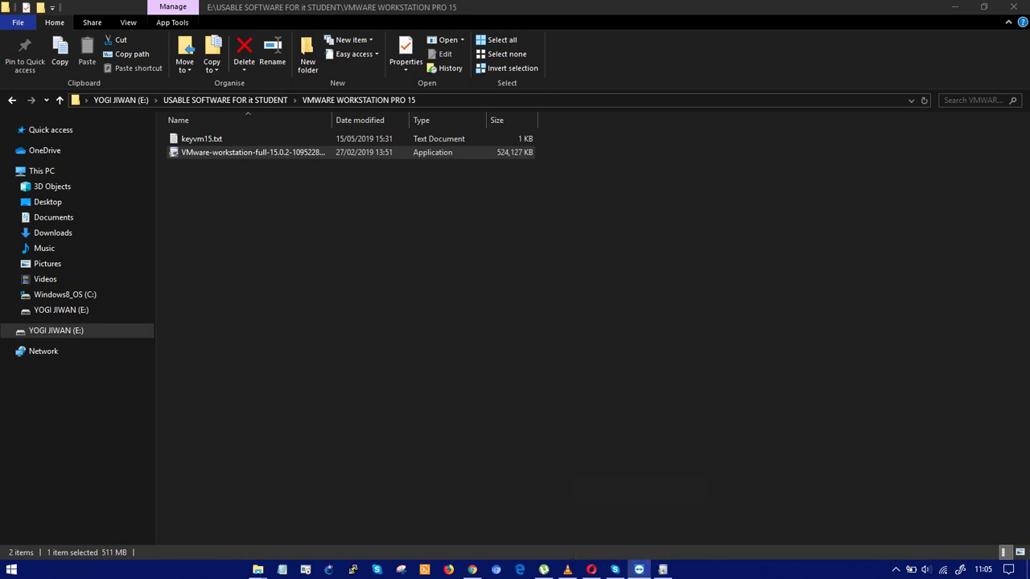
Close the running TeamViewer, Skype and uTorrent windows while the installer is loading
right_click(639, 569)
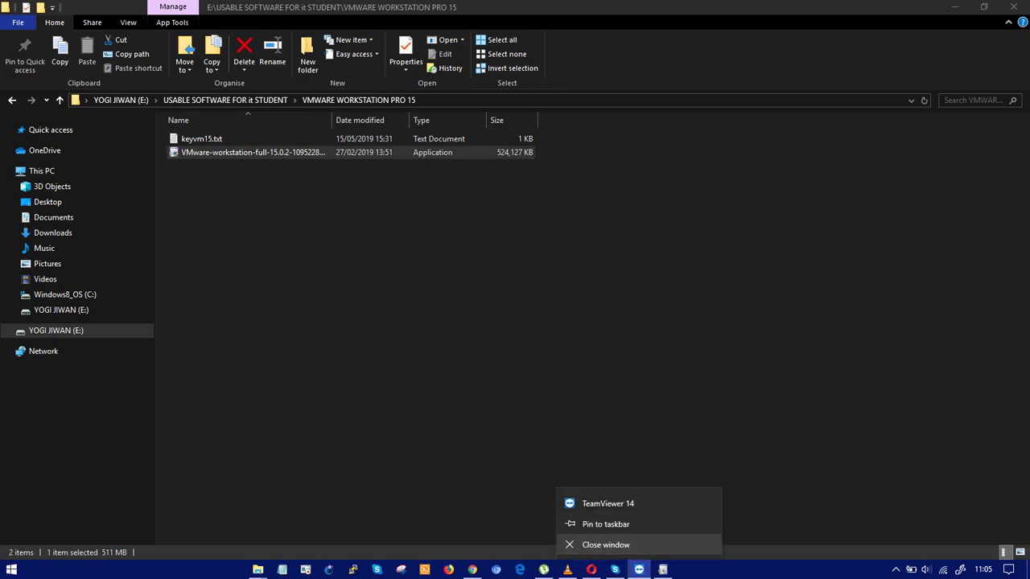
click(605, 544)
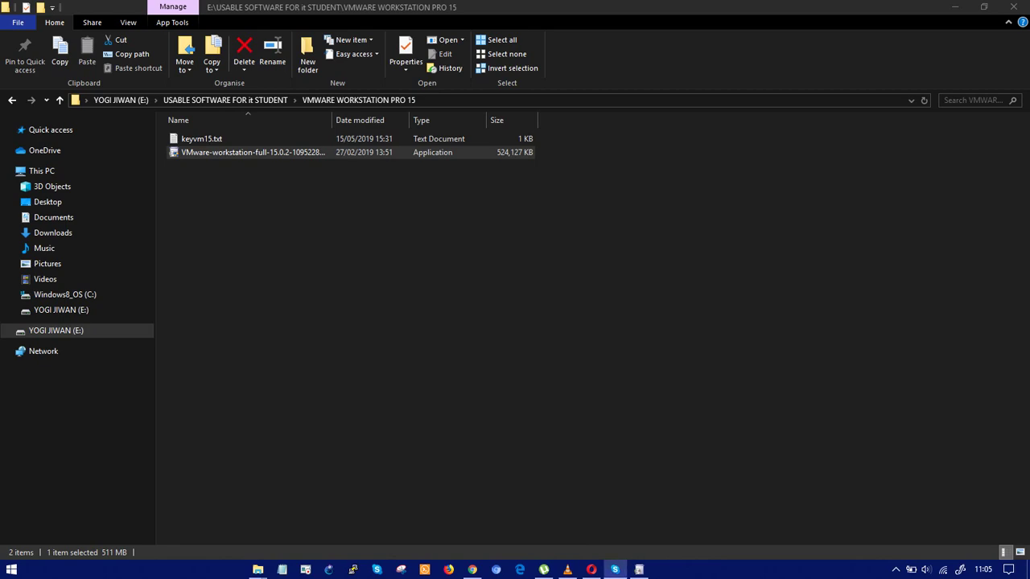
right_click(614, 569)
click(595, 544)
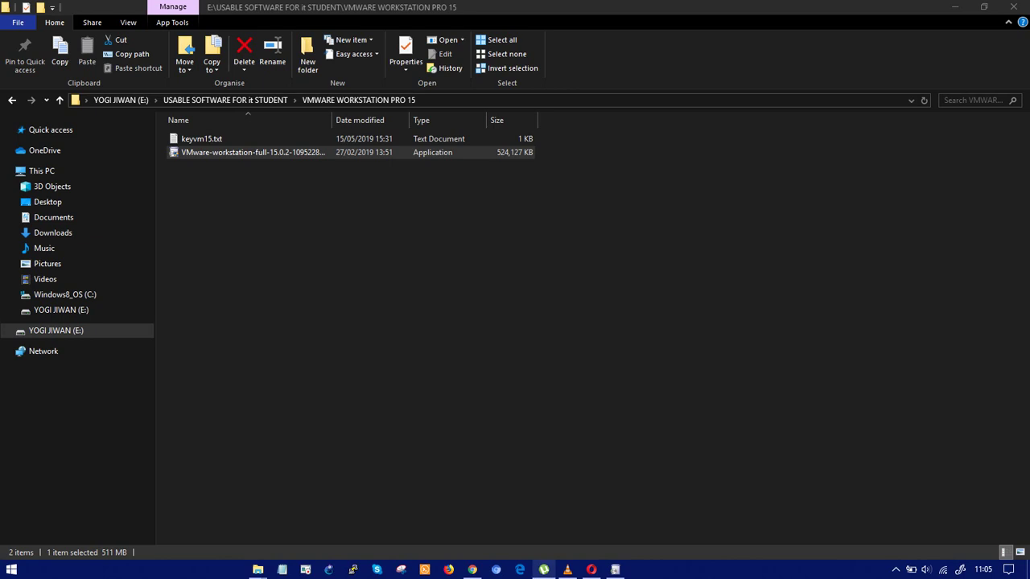
right_click(543, 570)
click(510, 545)
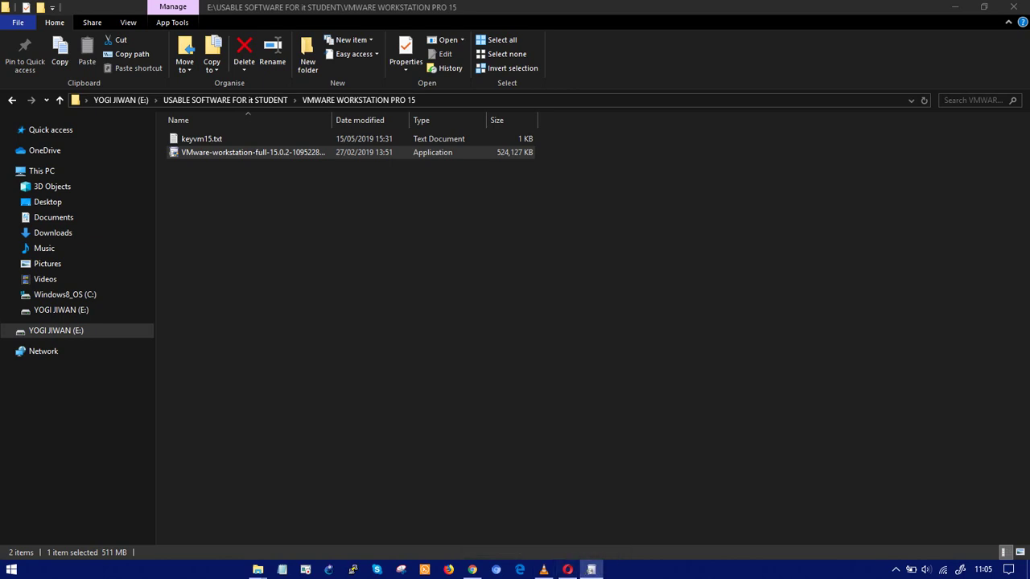
Minimise the VMWARE WORKSTATION PRO 15 folder window and hide all desktop icons
click(955, 7)
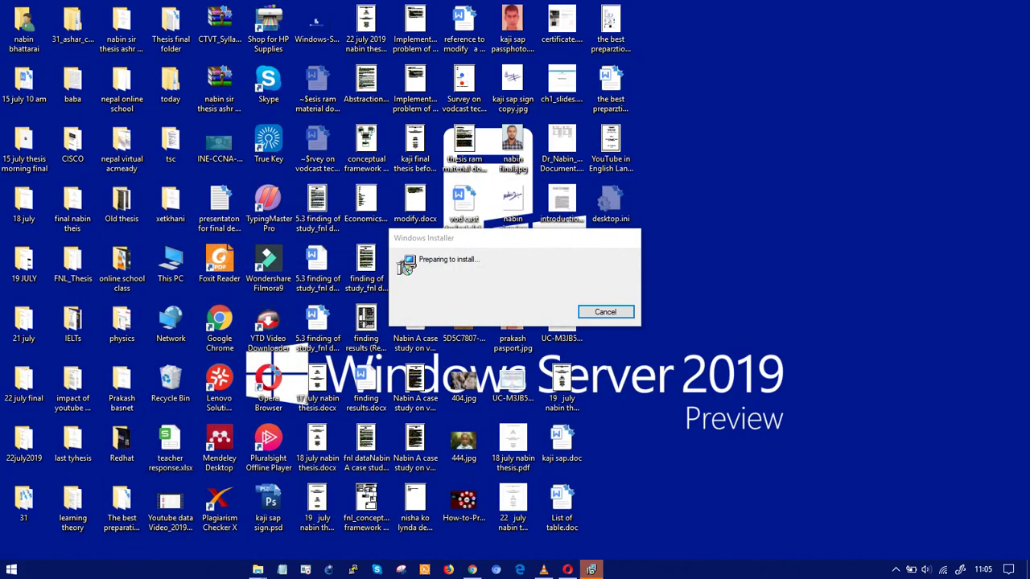
right_click(807, 215)
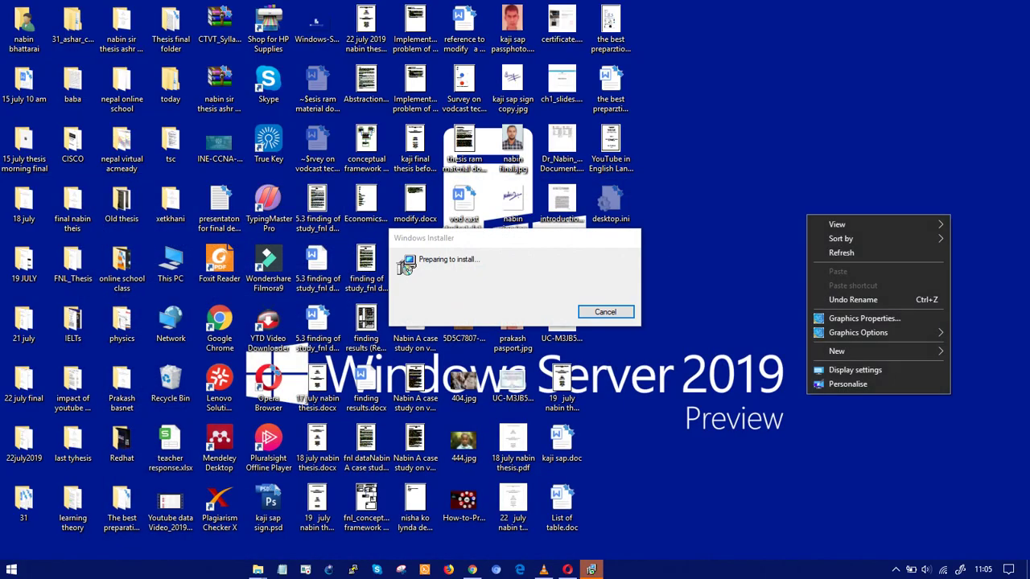
click(840, 253)
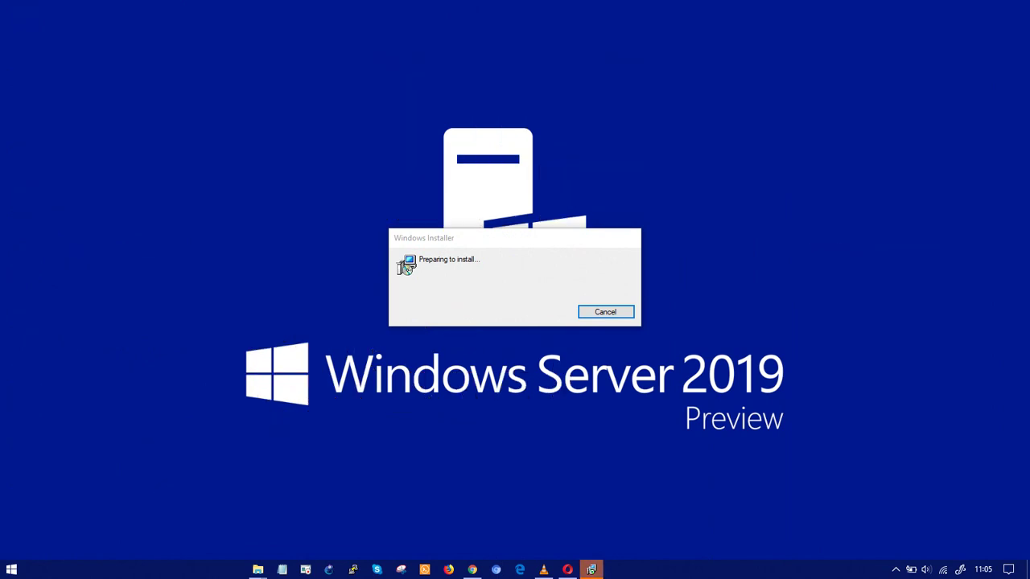
right_click(854, 250)
mouse_move(883, 259)
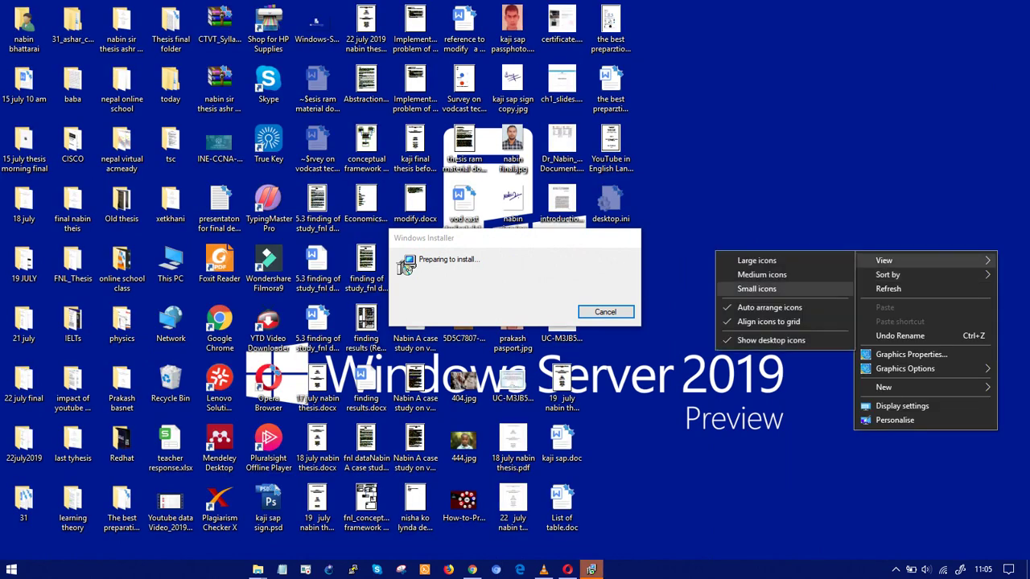
click(770, 341)
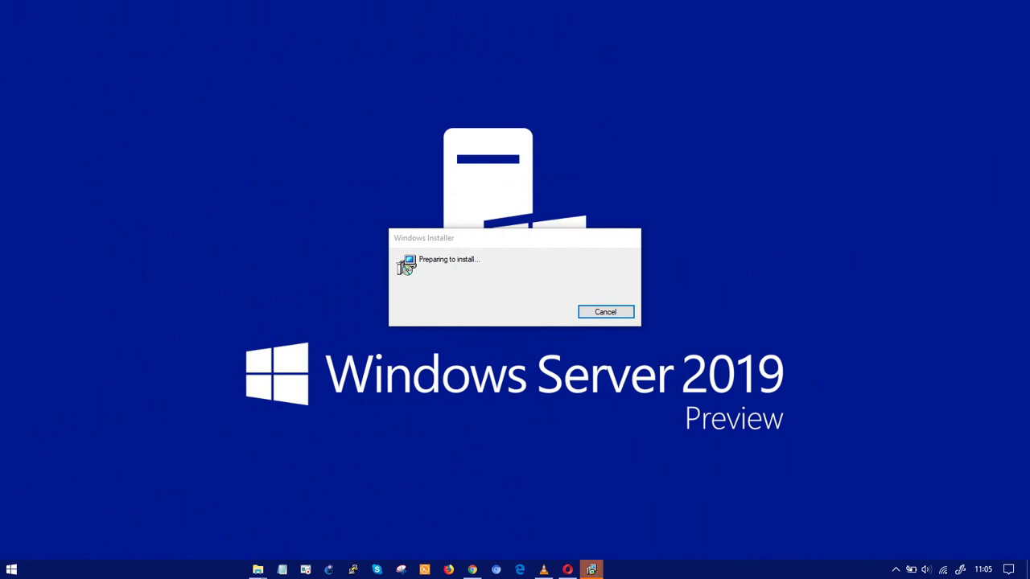
right_click(789, 107)
click(837, 145)
right_click(822, 148)
click(855, 184)
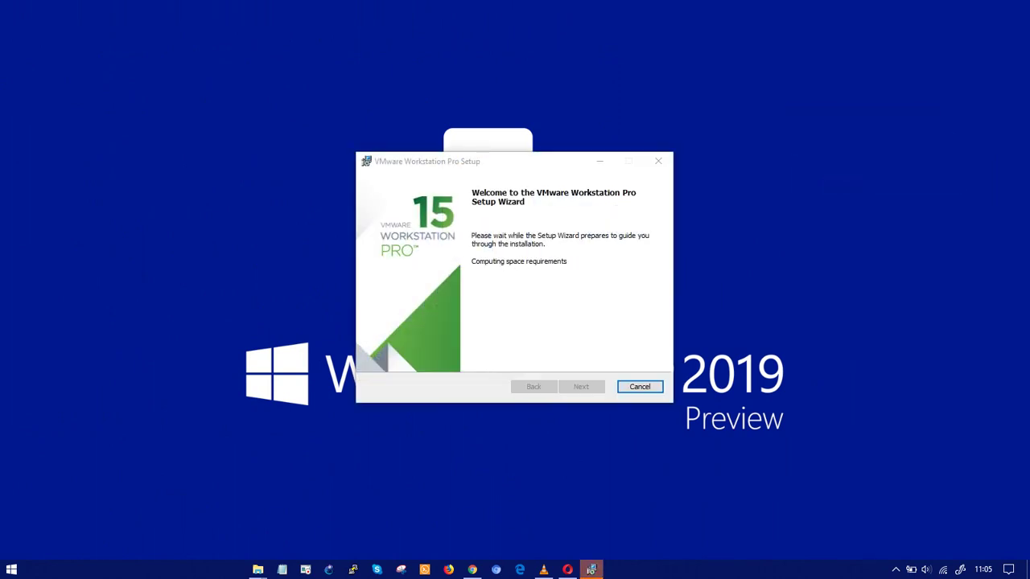
Accept the VMware licence agreement and continue with the default install folder and the Enhanced Keyboard Driver included
click(581, 386)
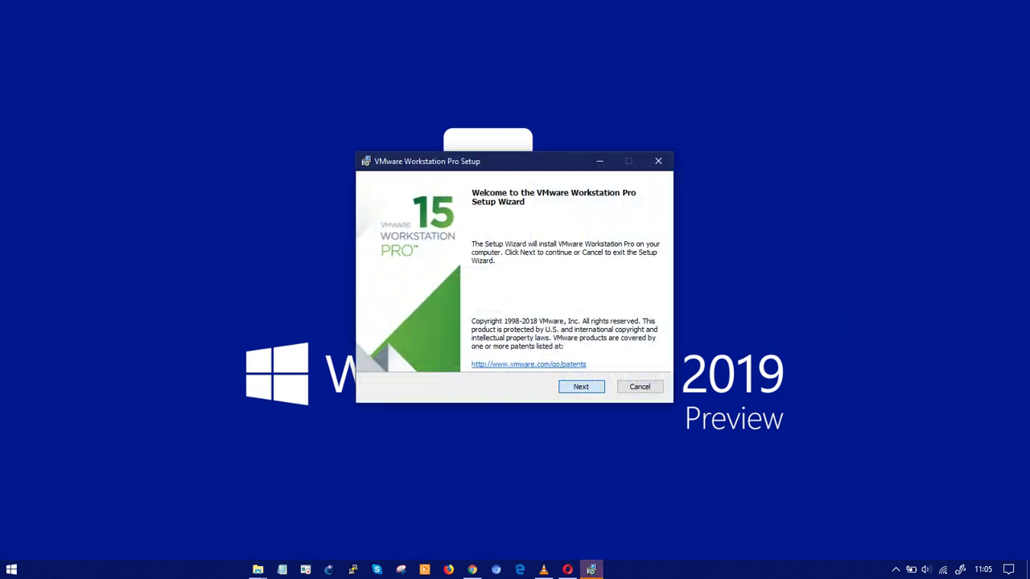
click(377, 356)
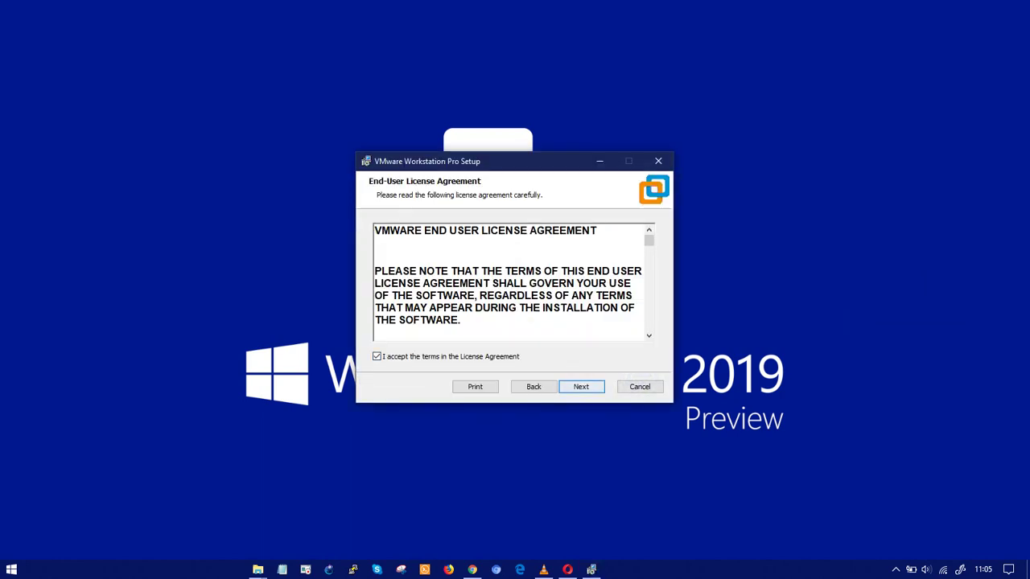
click(581, 386)
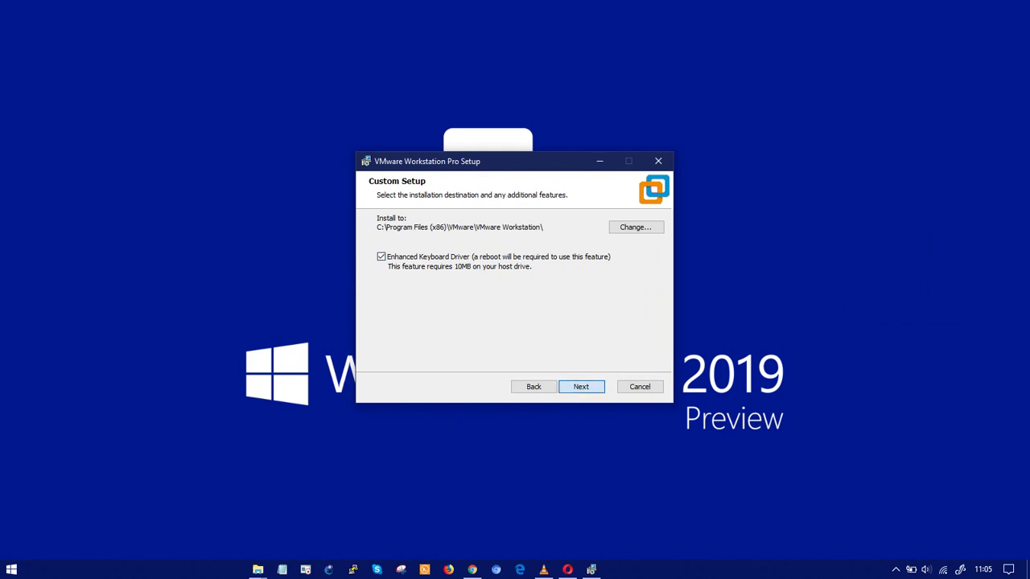
key(Return)
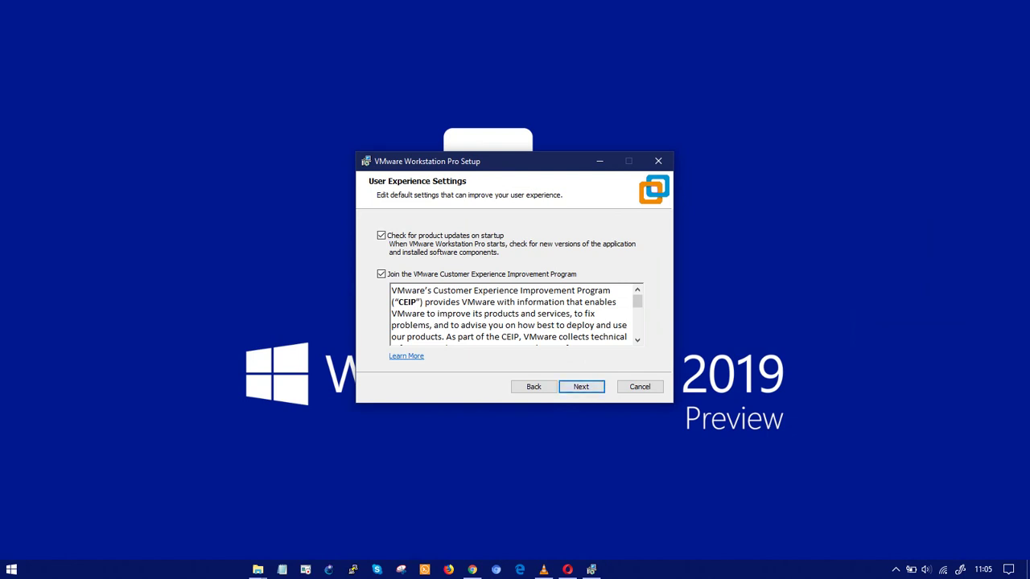
Turn off the product update check on startup, keep the Desktop and Start Menu shortcuts, and start the installation
click(381, 235)
click(581, 386)
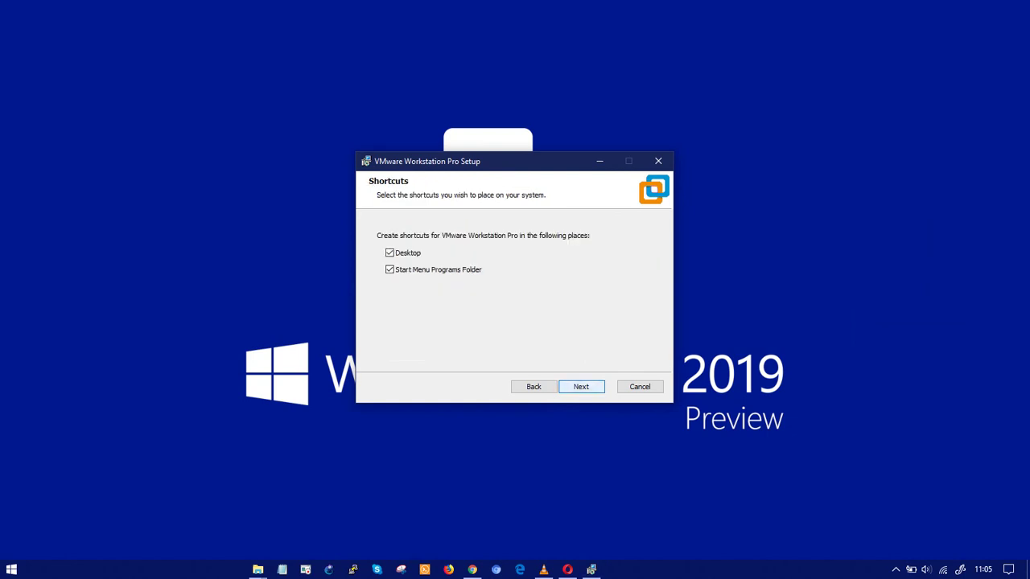
key(Return)
key(Return)
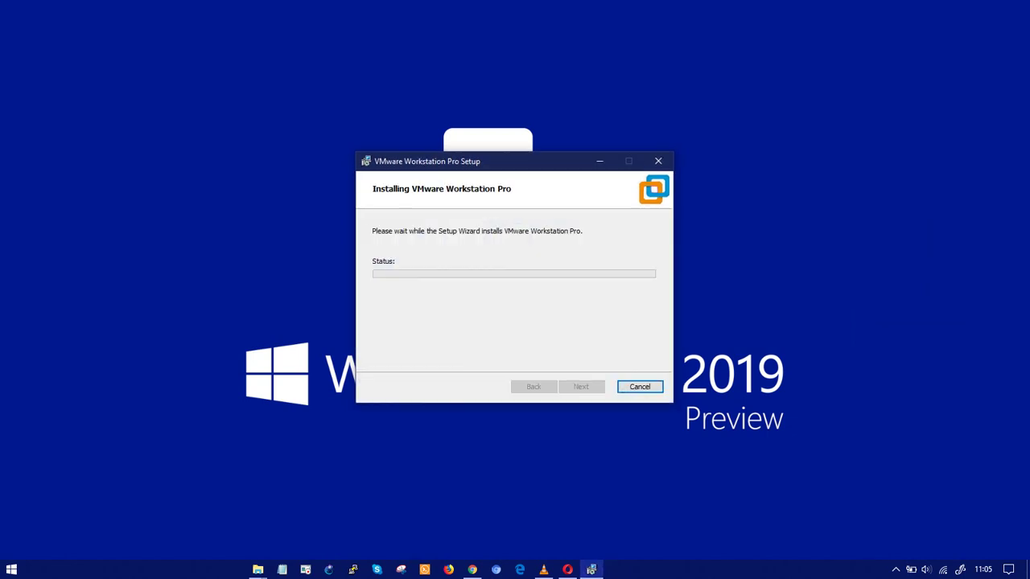
Turn off the computer's WiFi connection
click(942, 570)
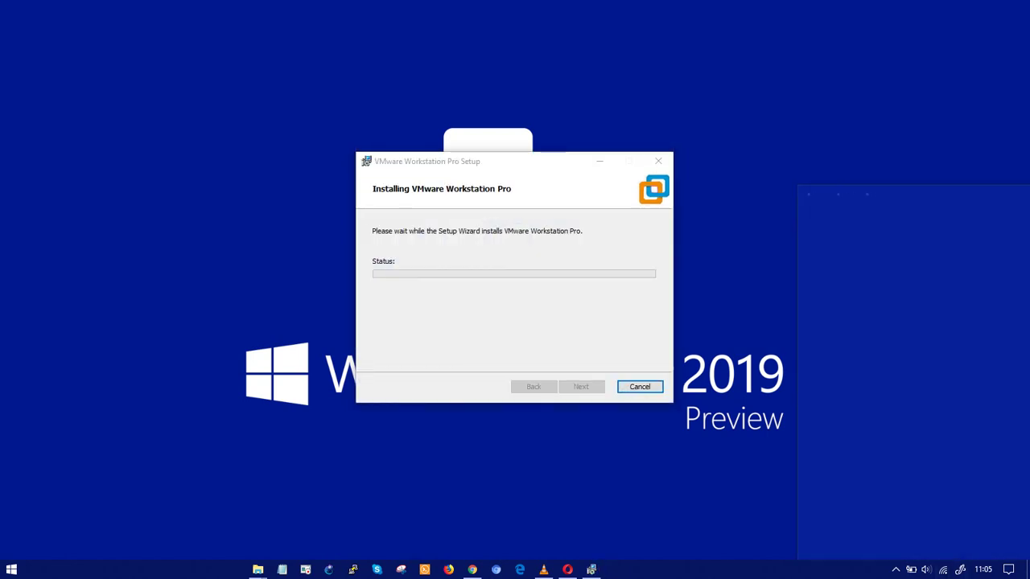
click(827, 537)
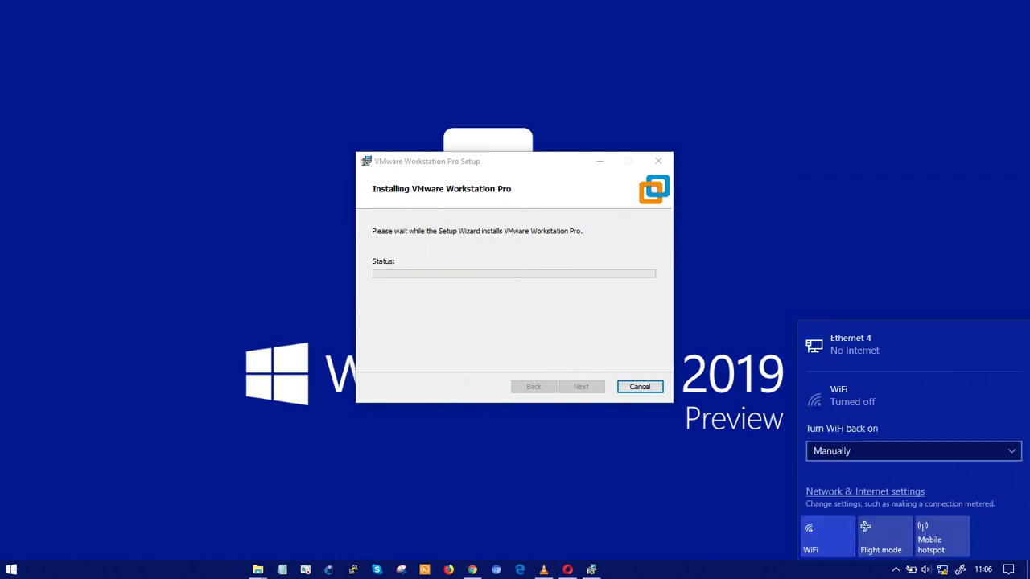
key(Escape)
Open keyvm15.txt from the VMWARE WORKSTATION PRO 15 folder and select the entire licence key
mouse_move(258, 569)
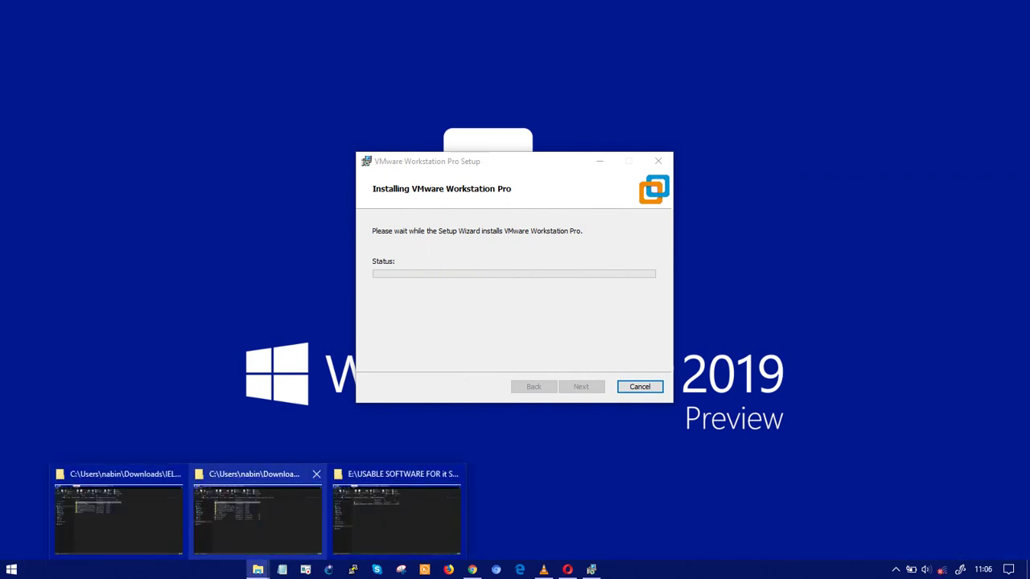
click(397, 514)
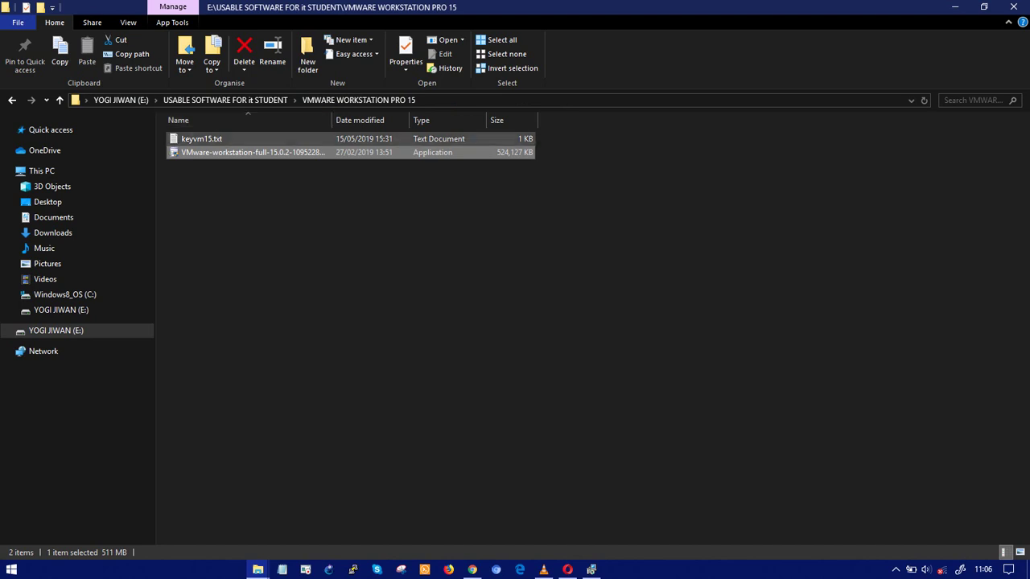
double_click(201, 139)
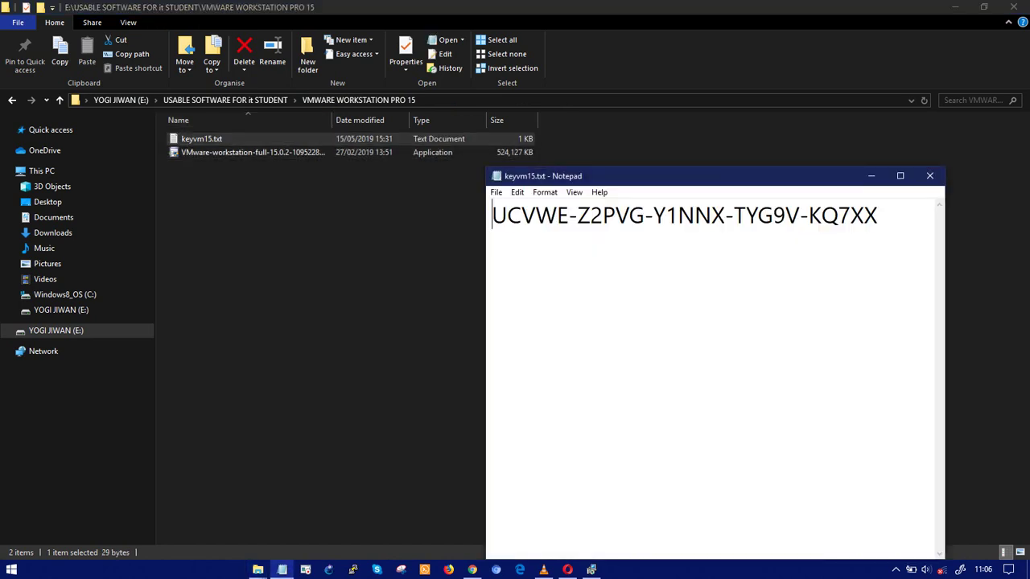
drag(877, 215, 491, 215)
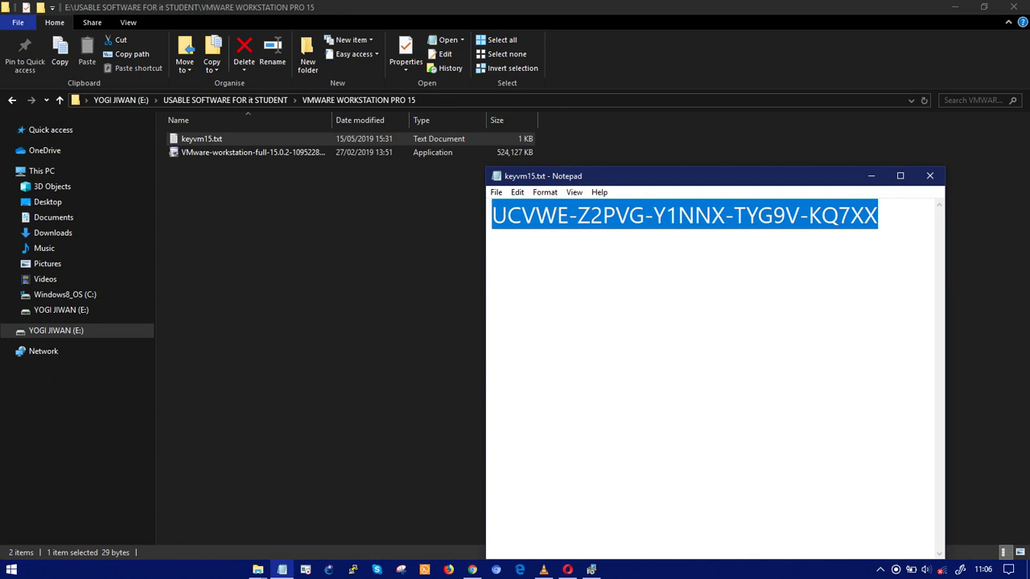
Bring the VMware setup wizard to the front, minimise the Notepad window and move the wizard lower on the screen
key(alt+Tab)
key(Tab)
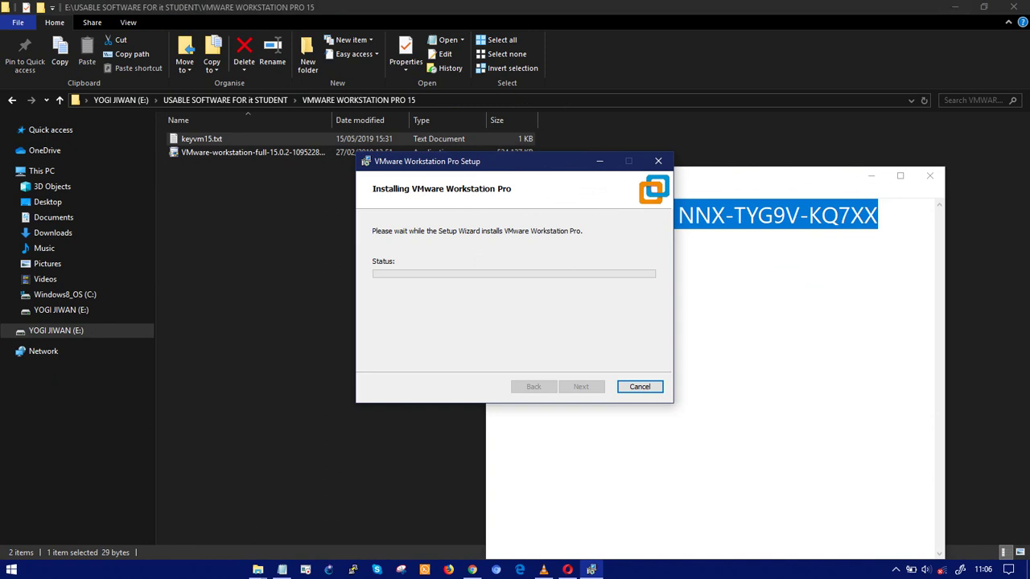
click(871, 175)
drag(514, 161, 499, 230)
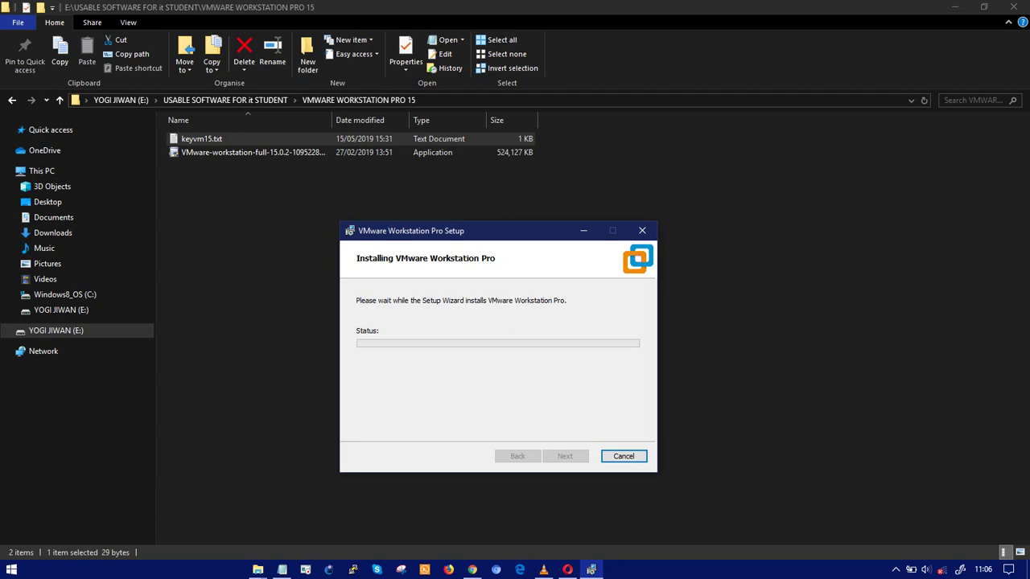
Check the free space on the C: and E: drives in This PC and close that window
key(super+e)
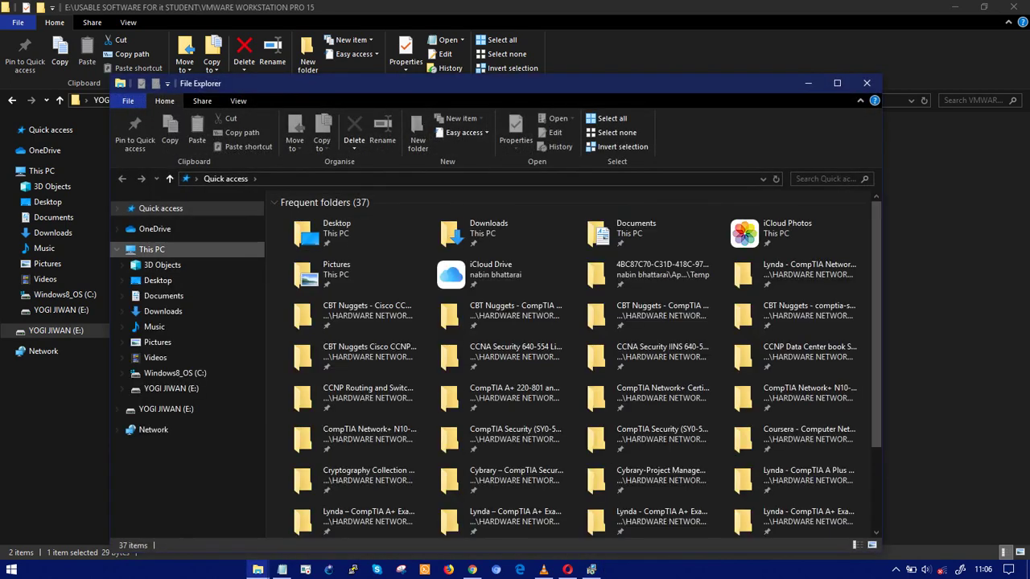
click(152, 249)
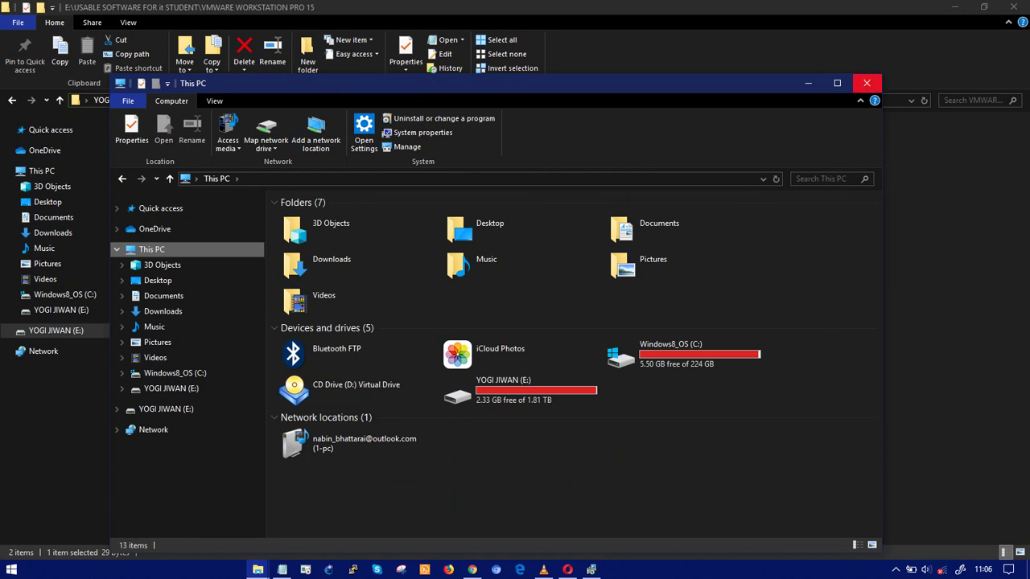
click(866, 83)
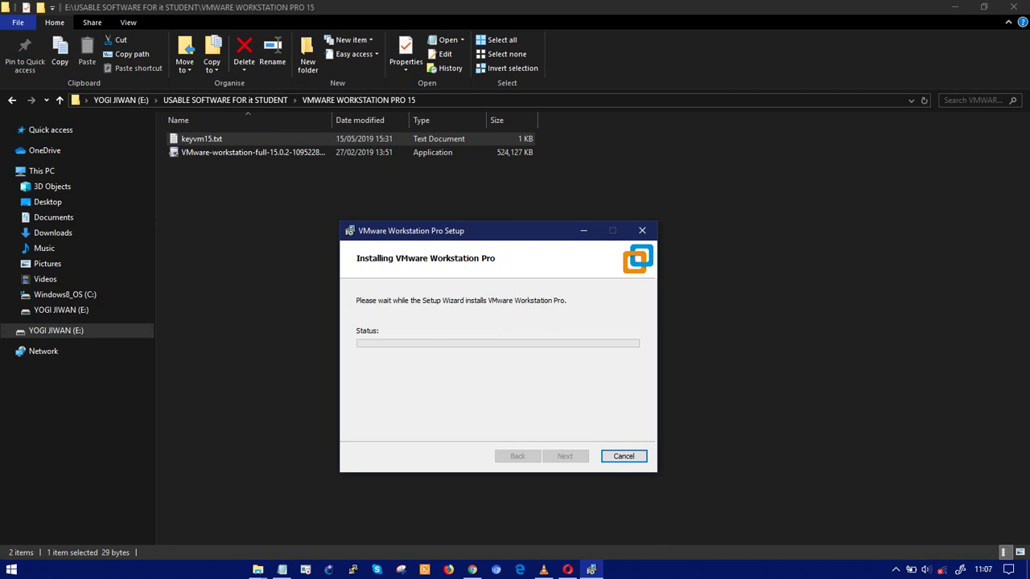
Open the %temp% folder, permanently delete all of its contents and close the folder window
key(super+r)
text(%)
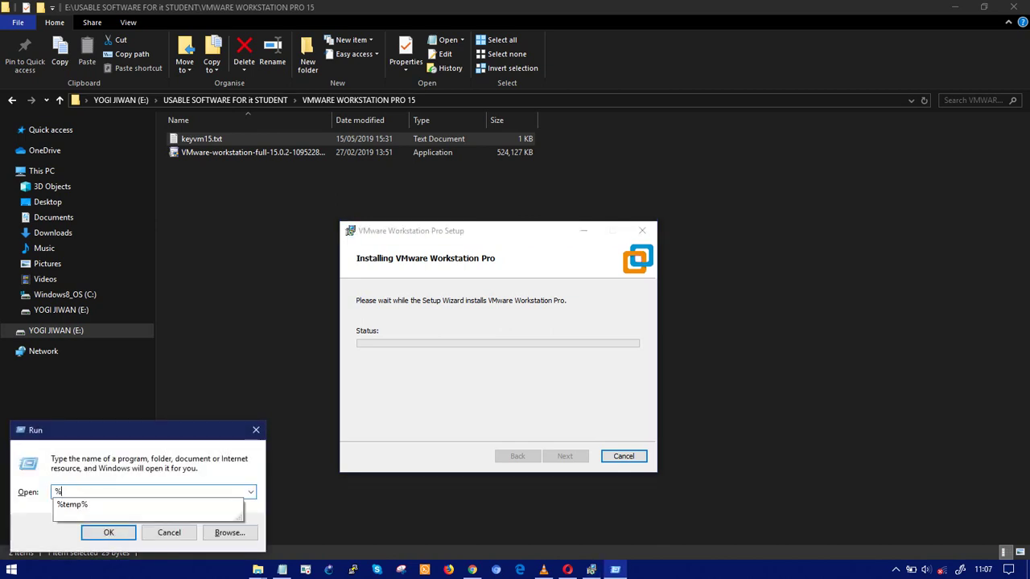
key(Down)
key(Return)
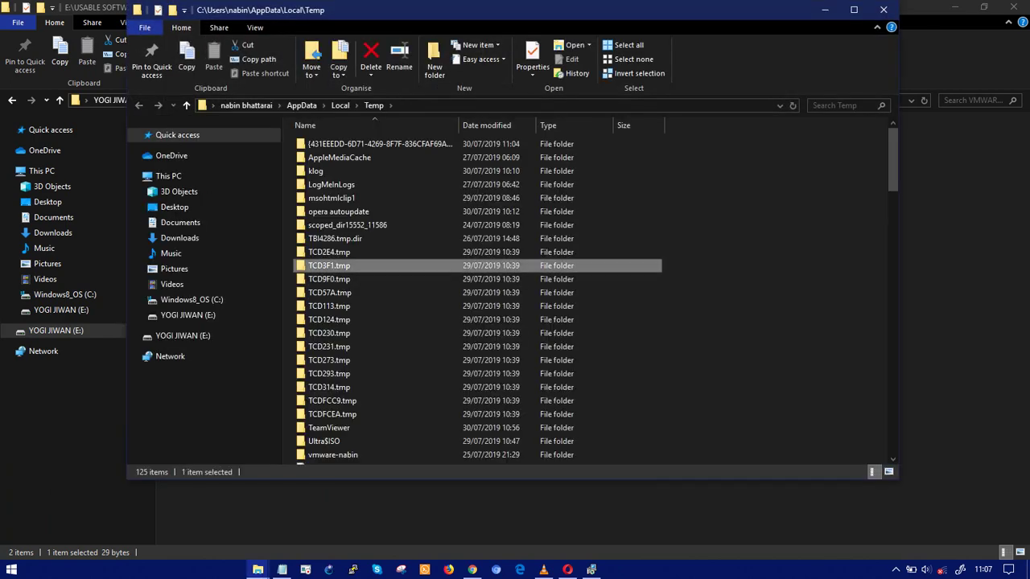
key(ctrl+a)
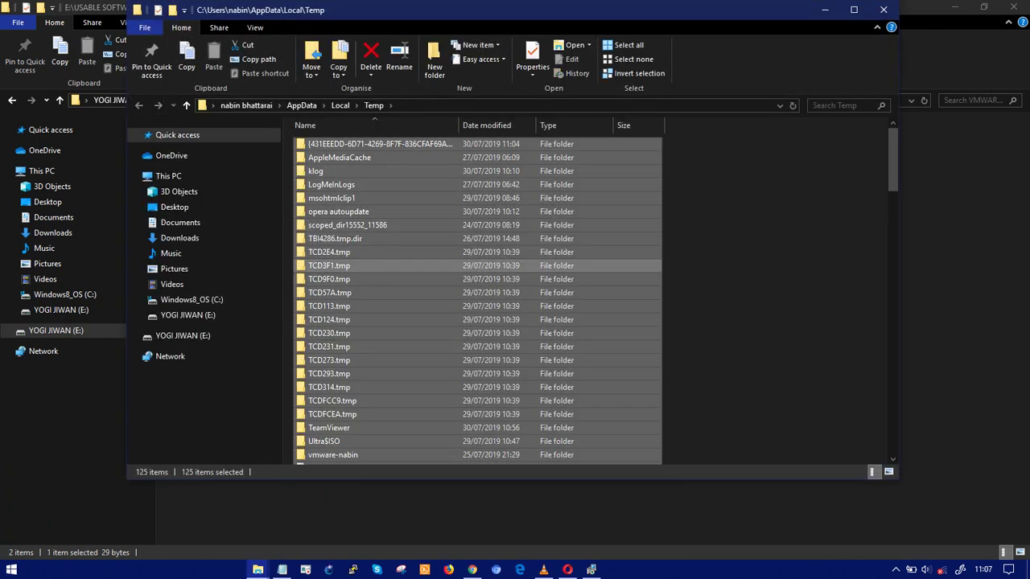
key(shift+Delete)
key(Return)
click(793, 105)
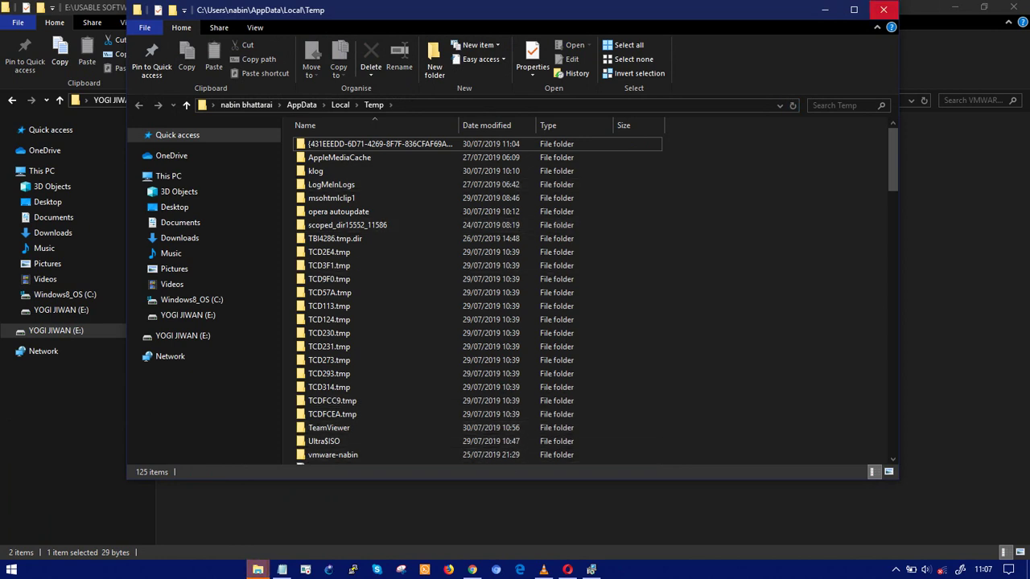
click(883, 10)
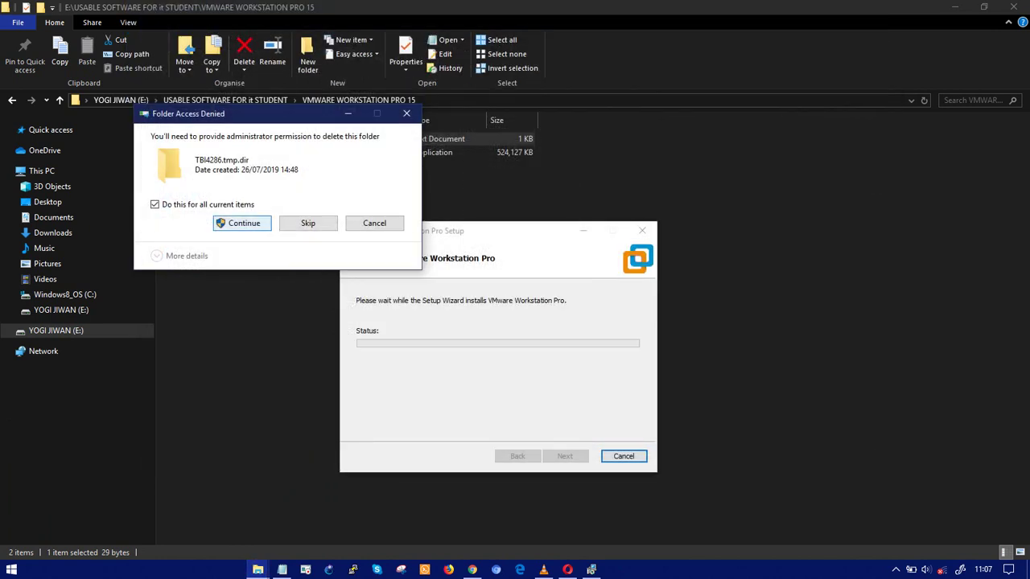
Grant administrator permission for the temporary-file deletion and skip every file and folder in use, for all current items
click(242, 223)
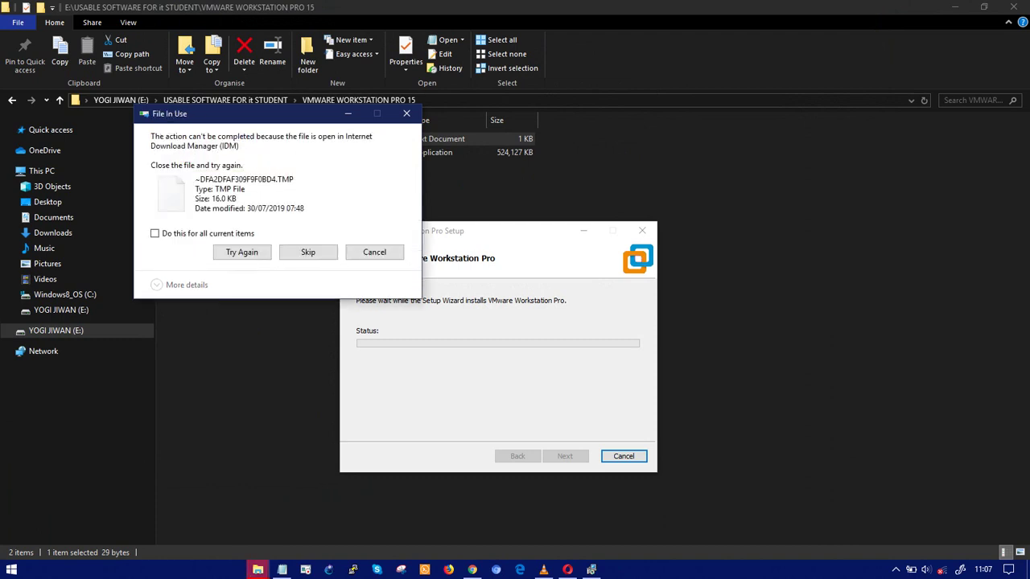
click(154, 233)
click(307, 252)
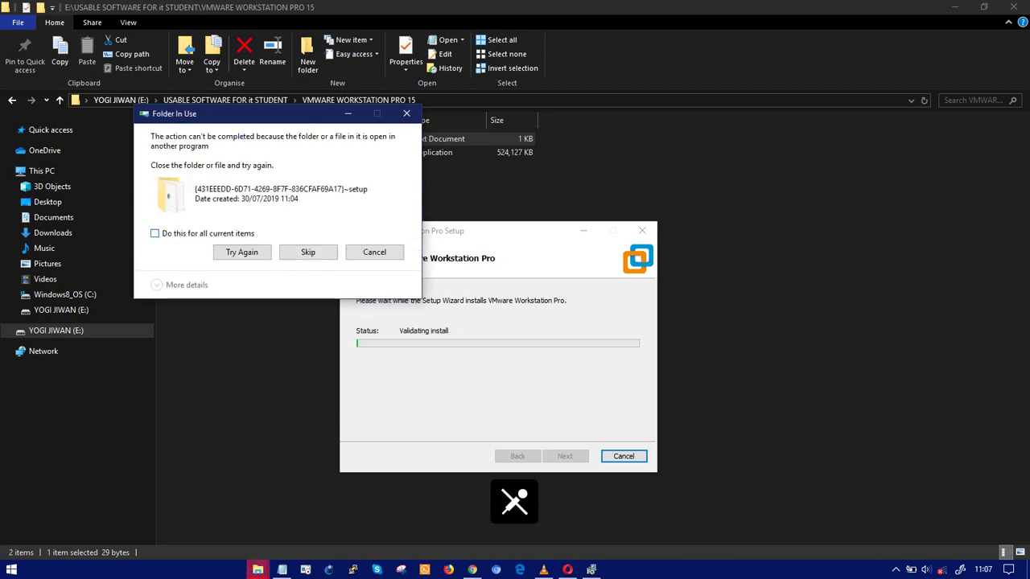
click(154, 233)
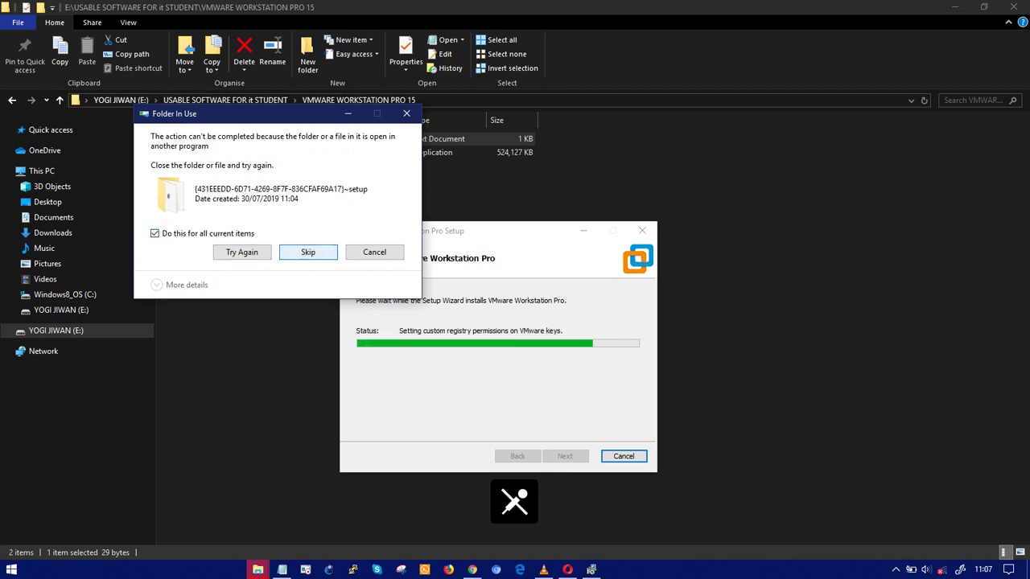
click(307, 252)
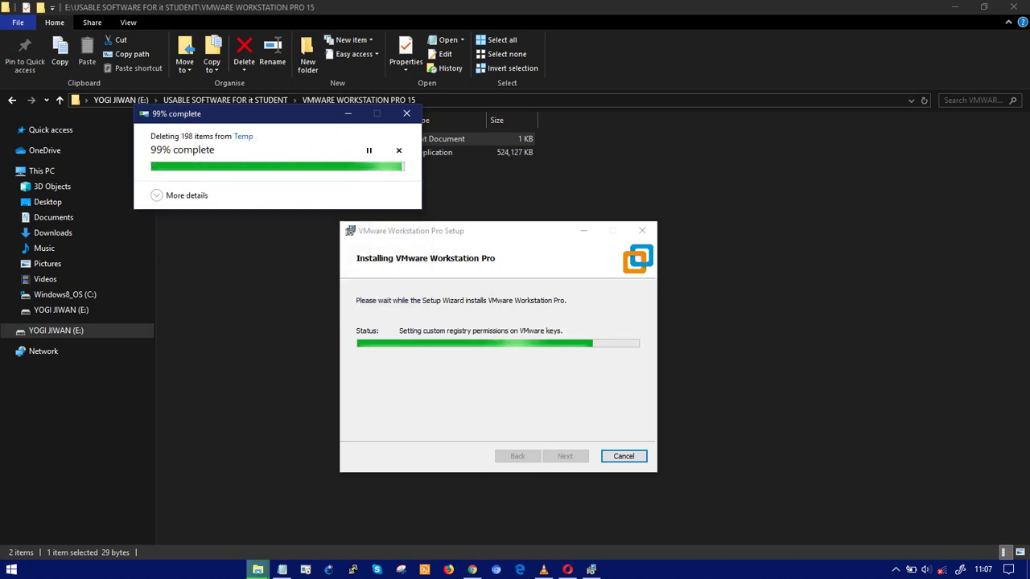
Open the Windows temp folder, permanently delete all of its contents and close the folder window
key(super+r)
text(te)
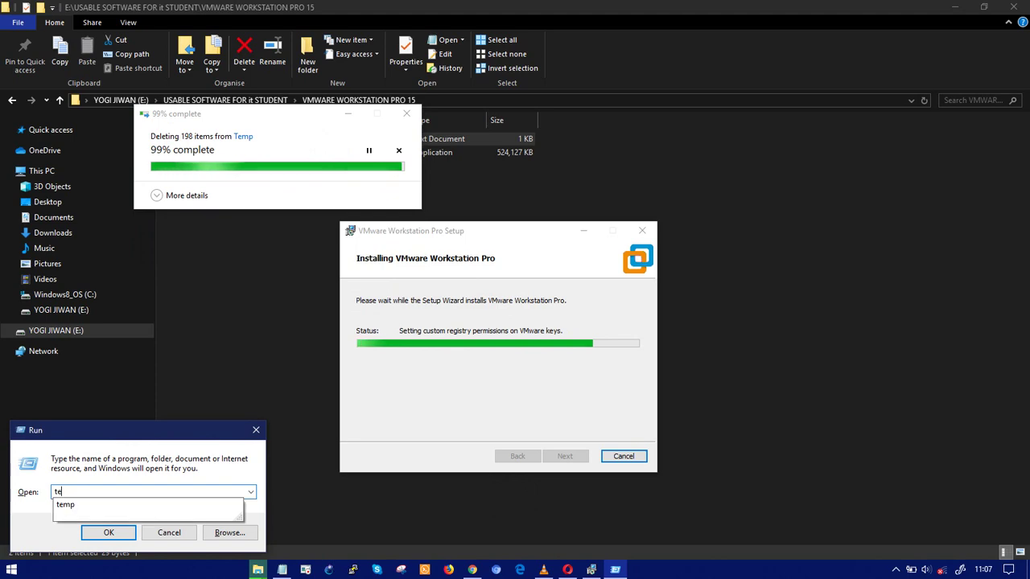
text(mp)
key(Return)
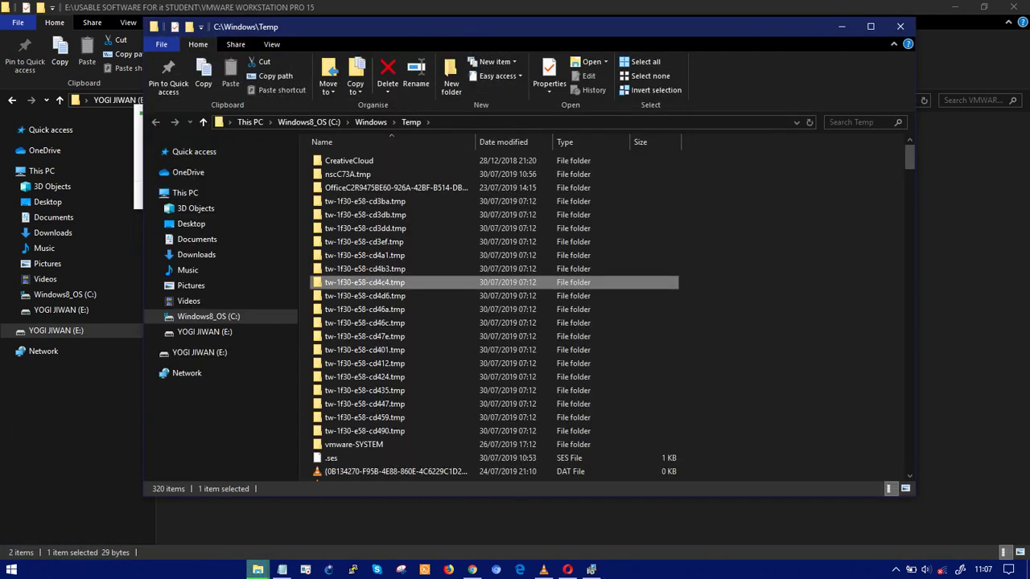
key(ctrl+a)
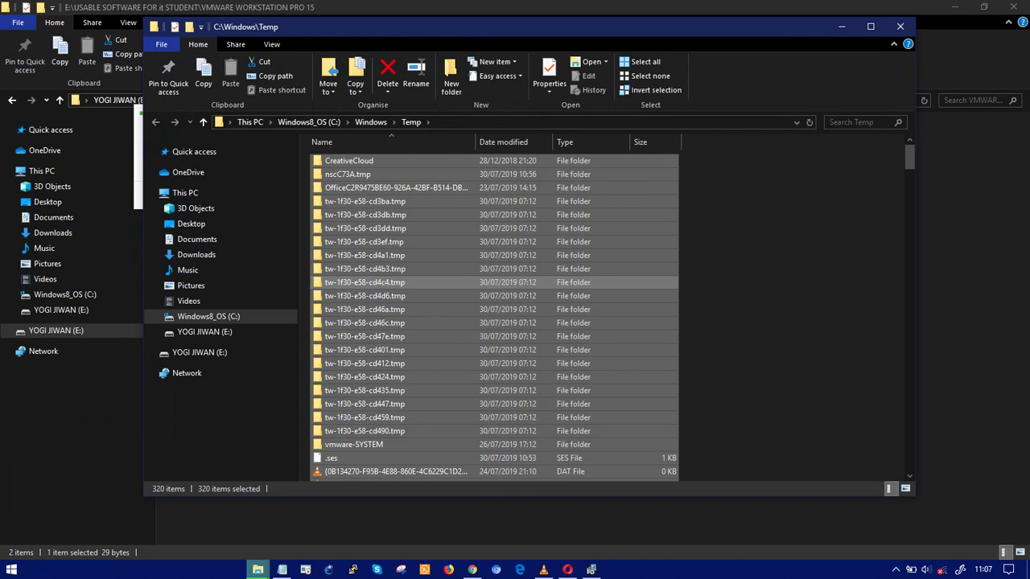
key(shift+Delete)
key(Return)
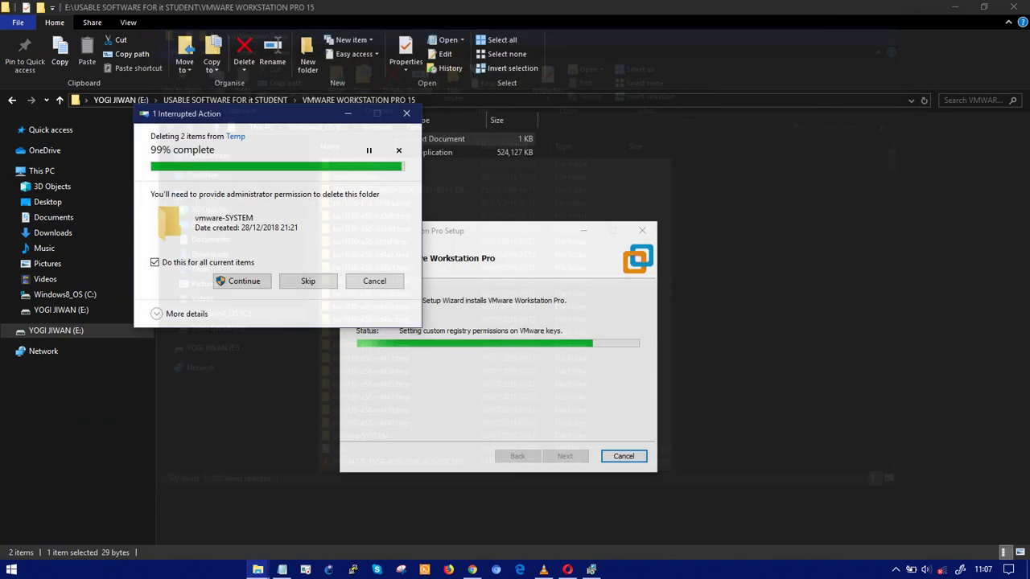
click(900, 26)
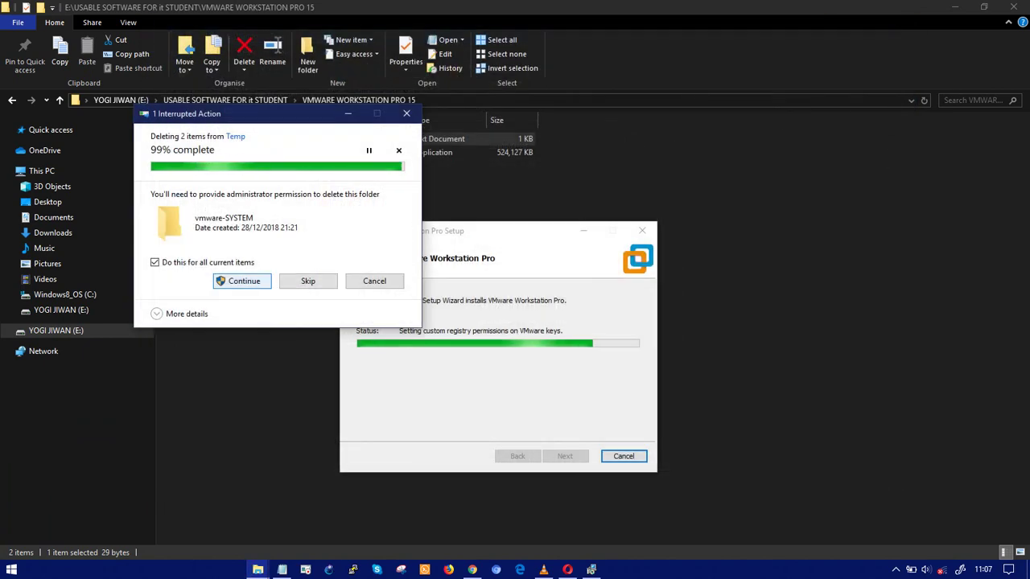
Grant administrator permission to delete the vmware-SYSTEM folder and skip files in use for all current items
click(242, 281)
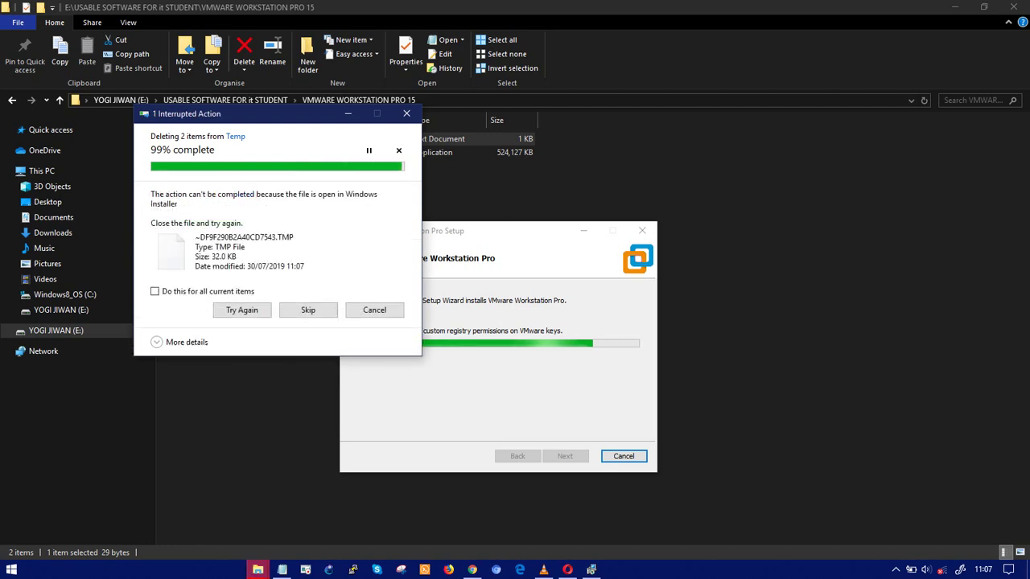
click(154, 291)
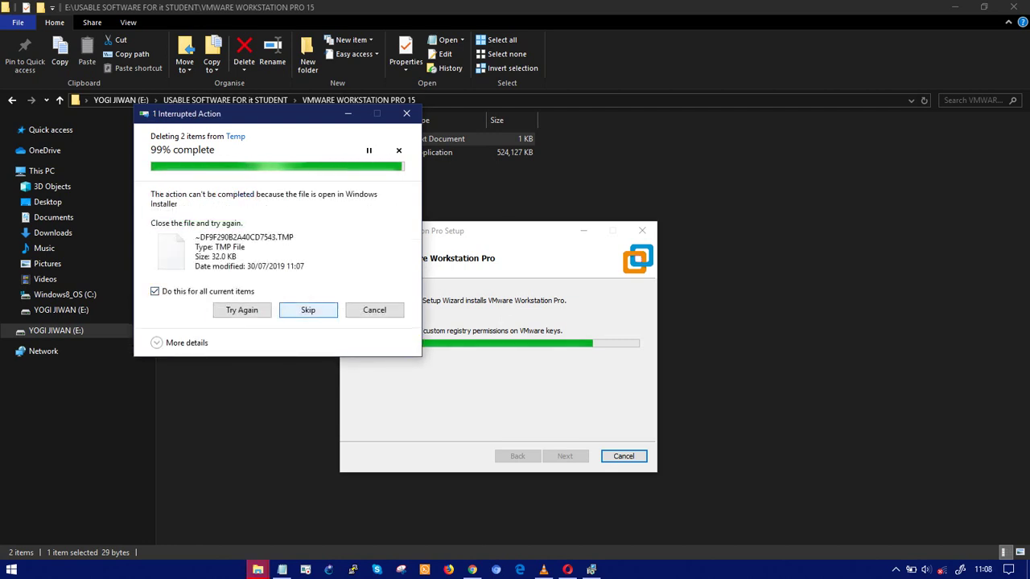
click(308, 310)
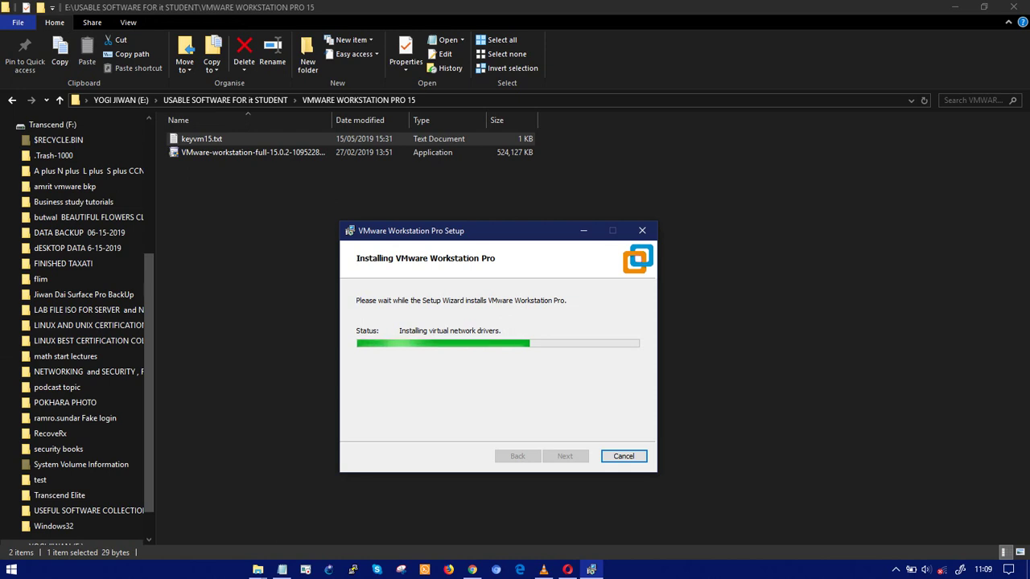
click(12, 100)
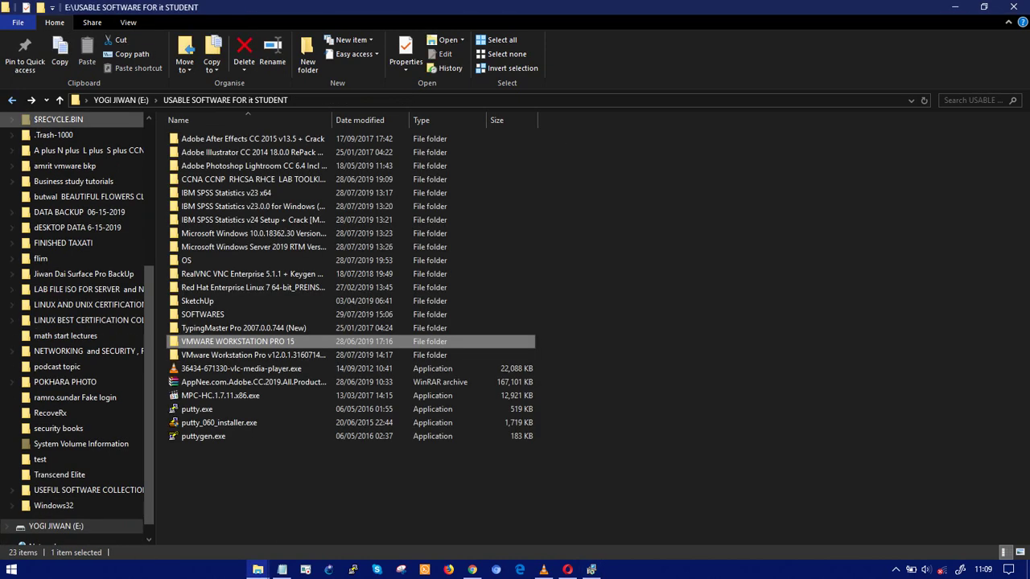
key(Return)
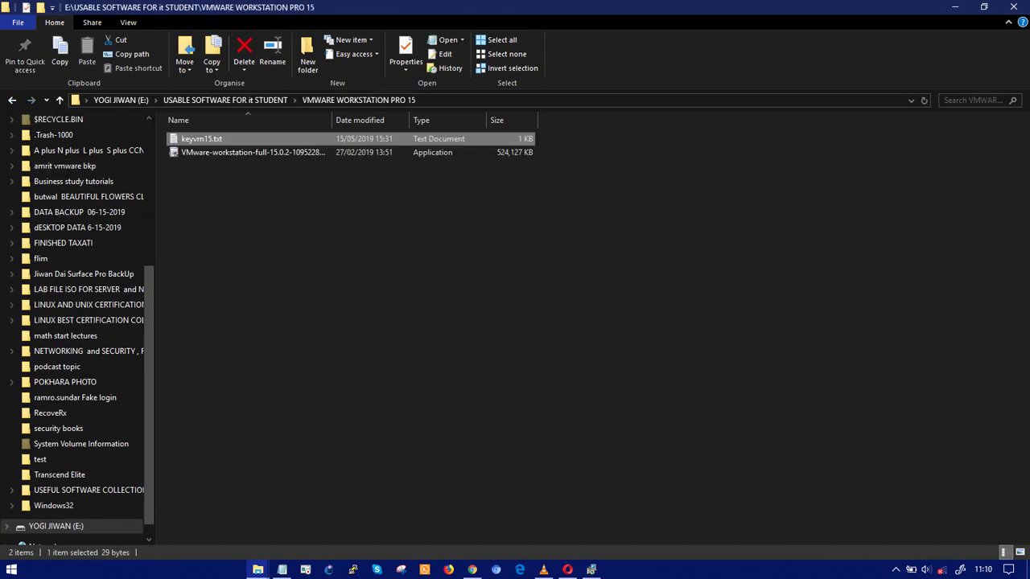
key(Escape)
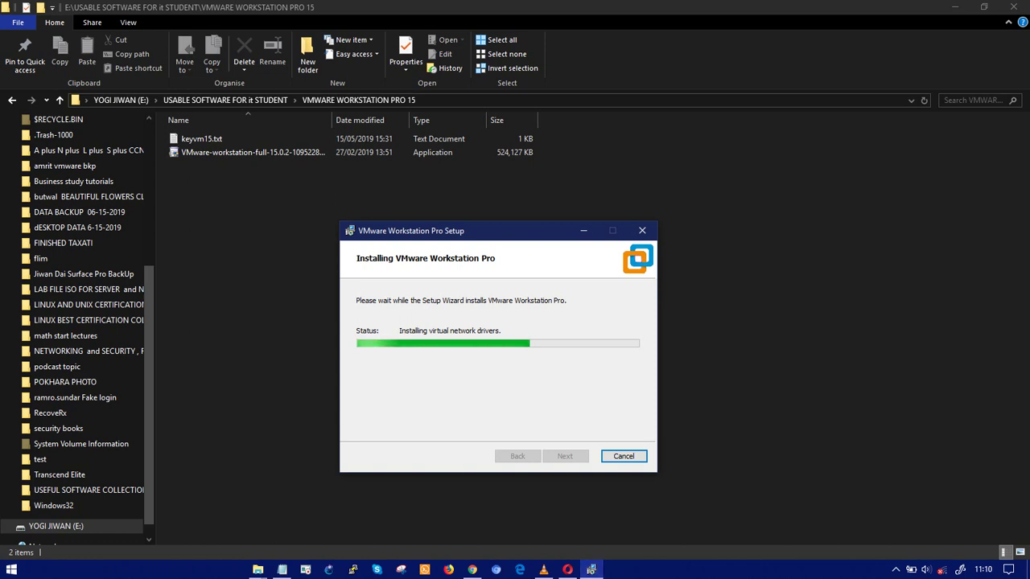
Minimise the VMWARE WORKSTATION PRO 15 folder window and move the setup wizard higher on the desktop
click(954, 6)
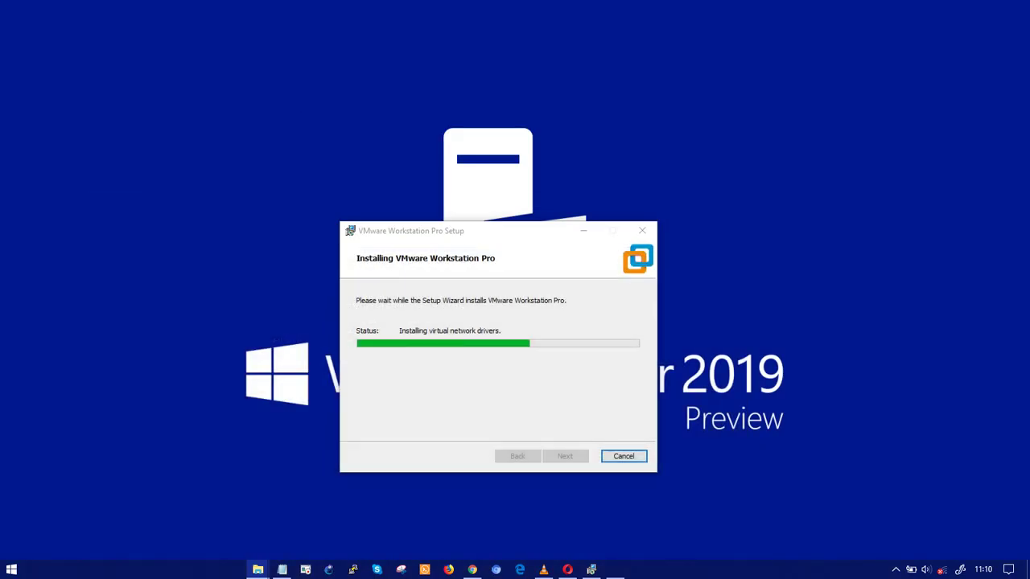
drag(498, 230, 496, 80)
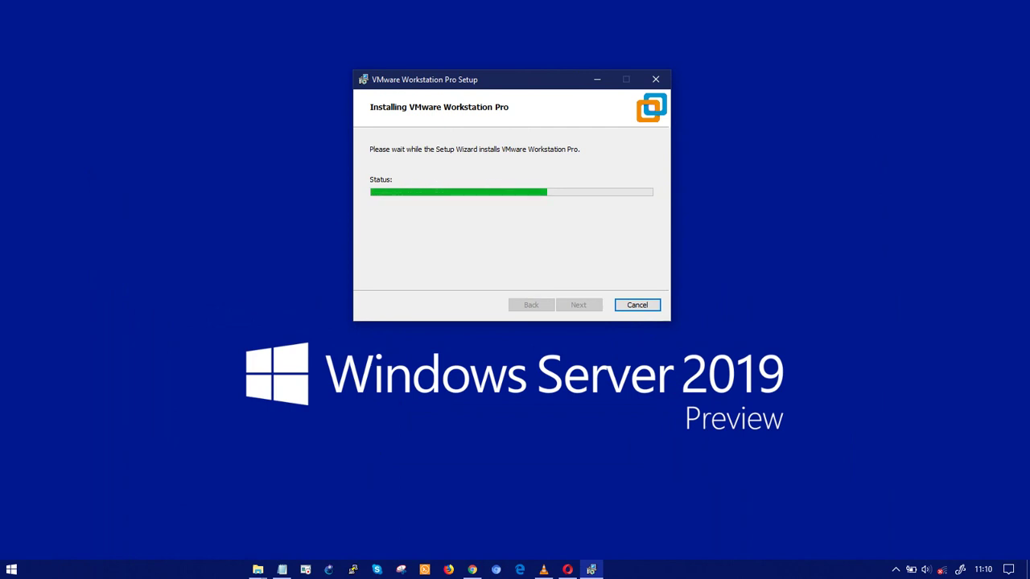
right_click(800, 141)
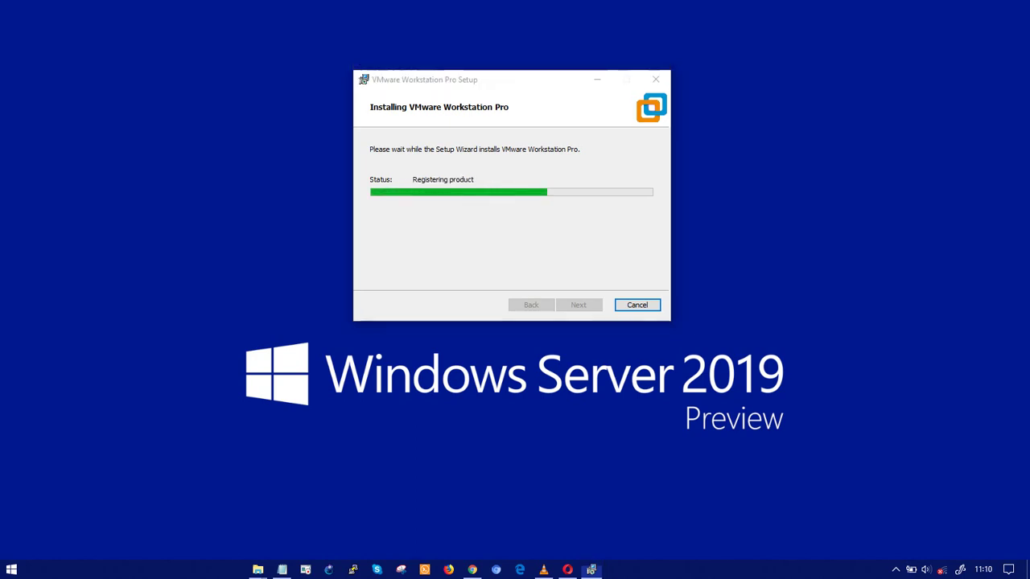
click(834, 177)
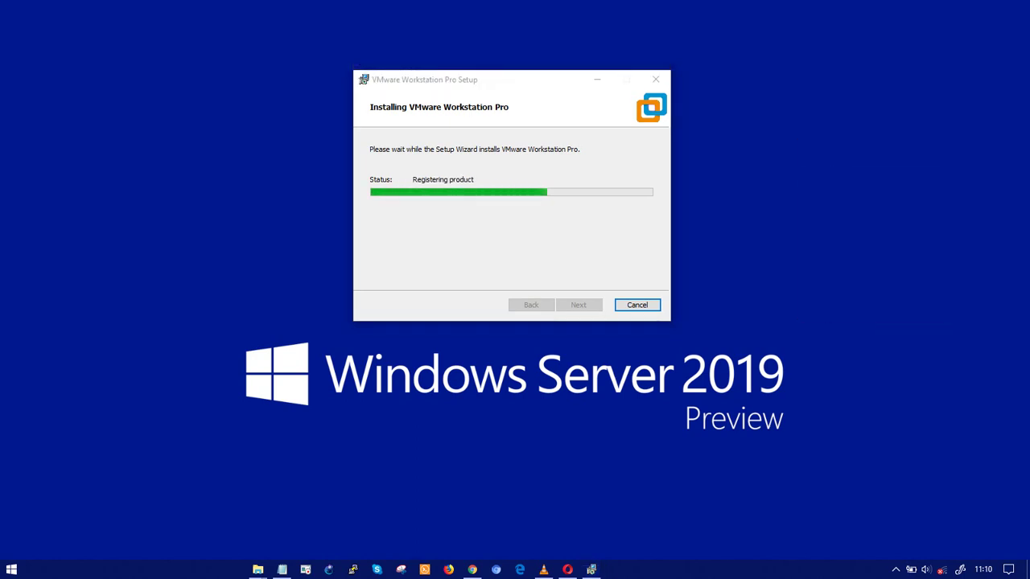
right_click(828, 177)
click(853, 212)
right_click(812, 165)
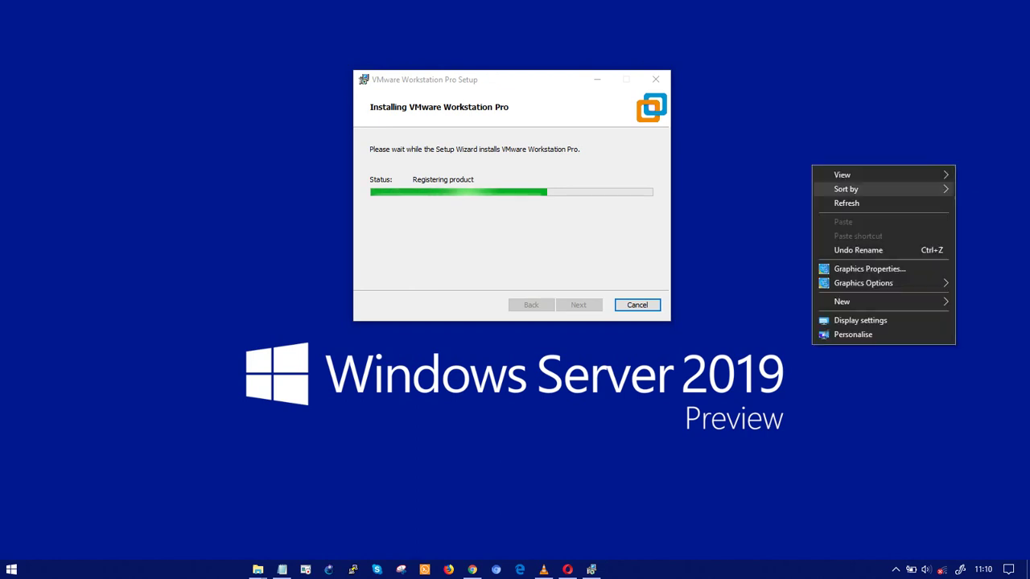
click(846, 202)
right_click(830, 203)
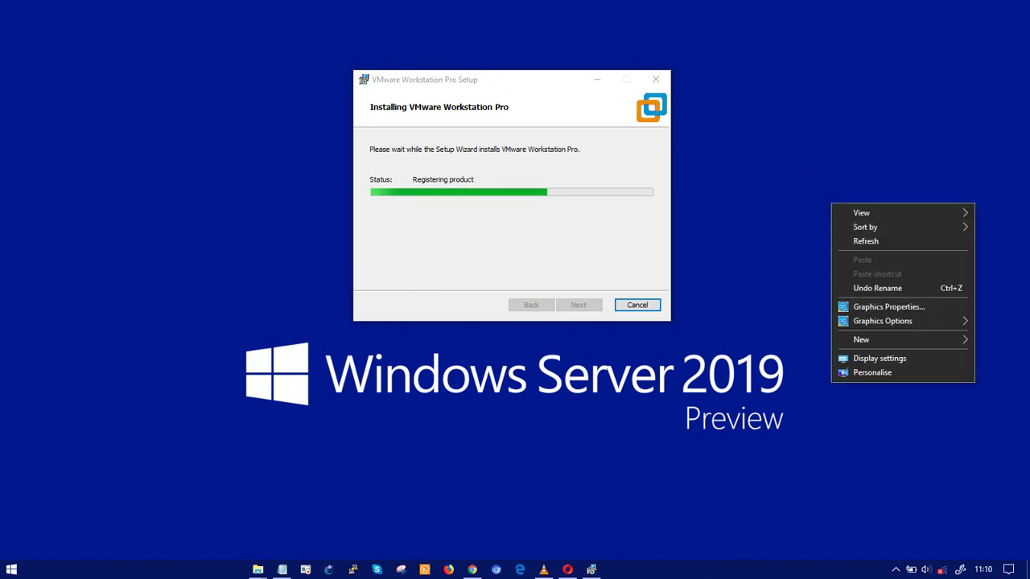
click(857, 241)
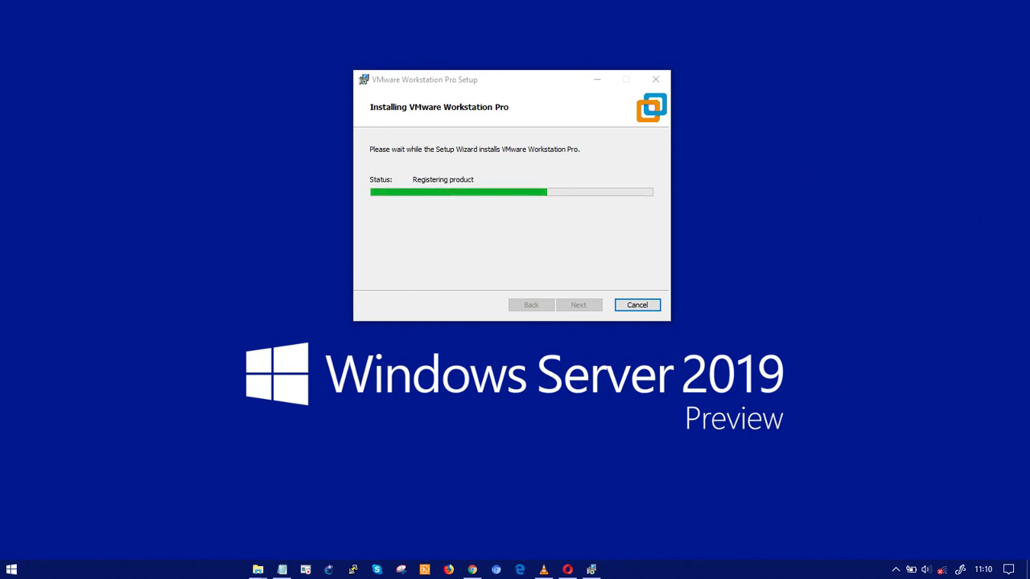
right_click(821, 162)
click(851, 201)
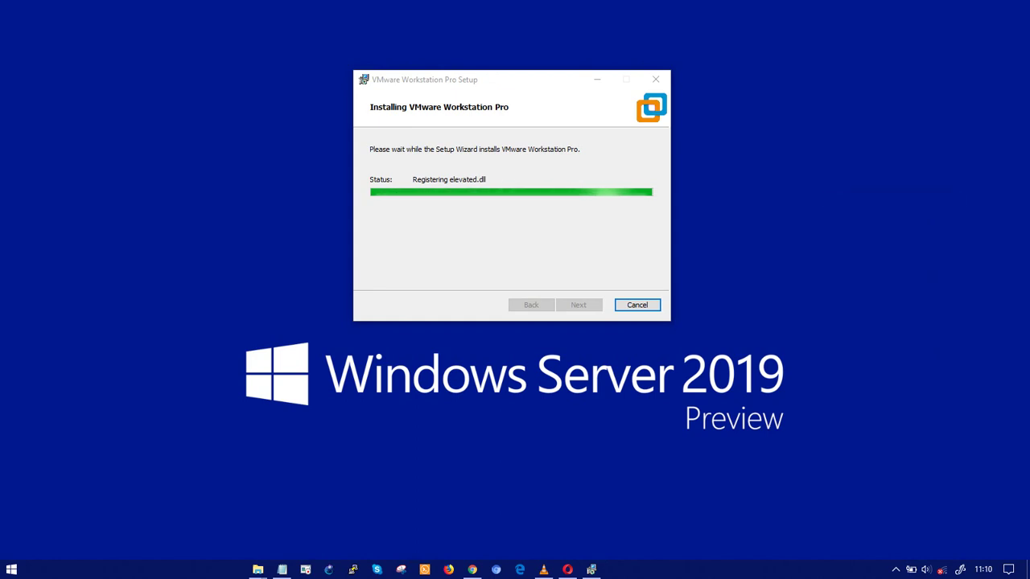
right_click(792, 97)
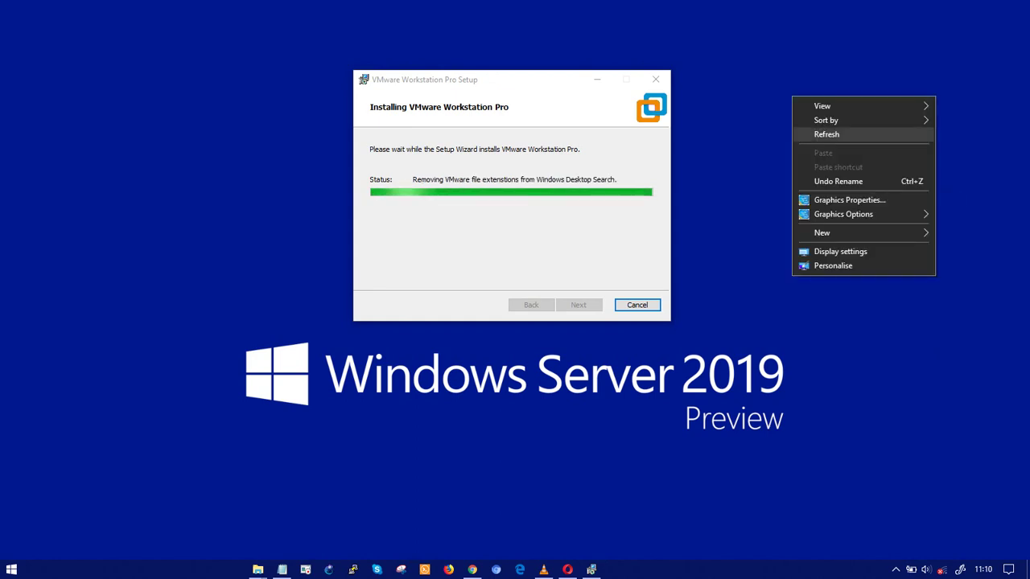
click(826, 134)
right_click(750, 49)
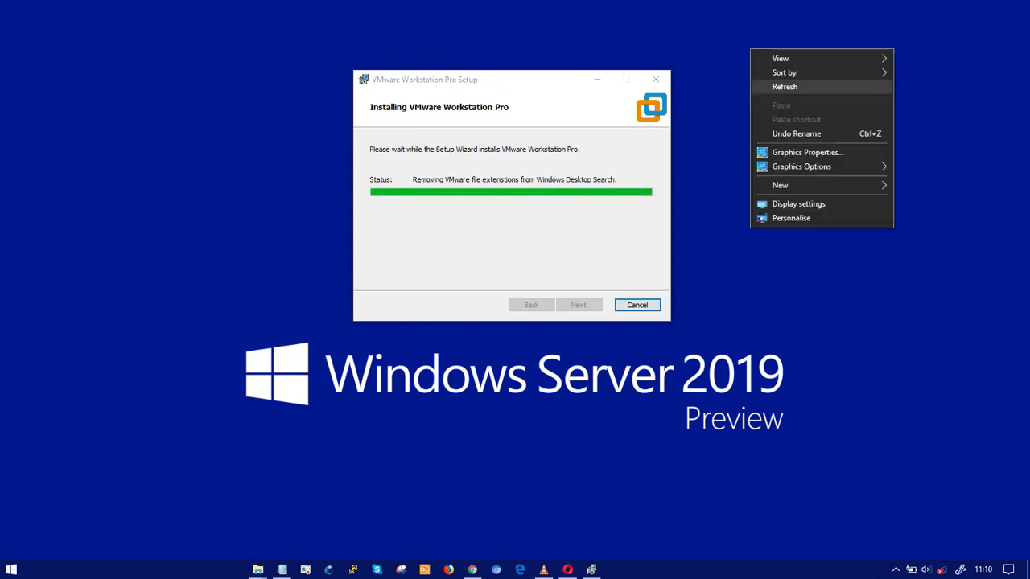
click(784, 86)
right_click(769, 46)
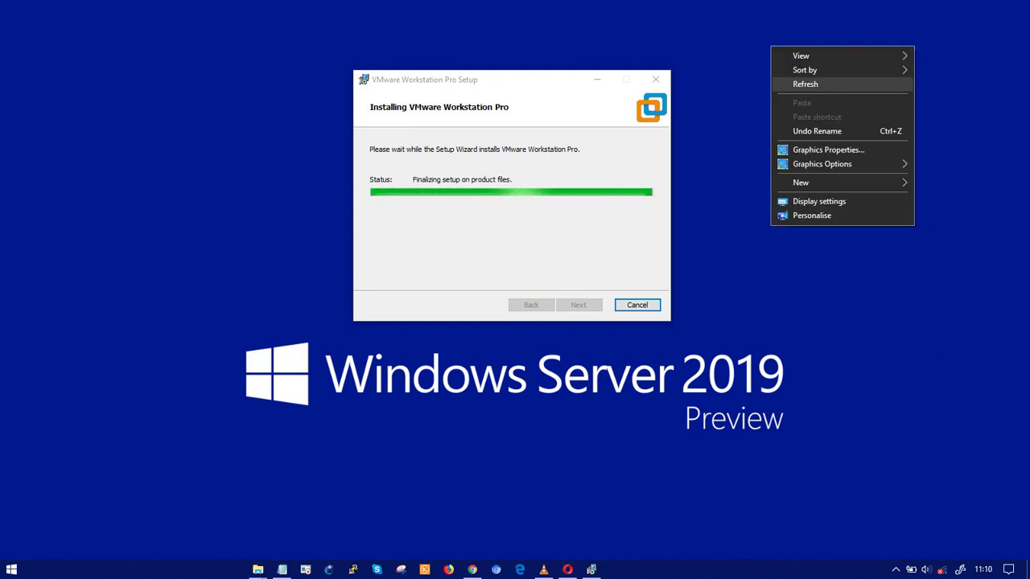
click(796, 82)
right_click(789, 88)
click(824, 126)
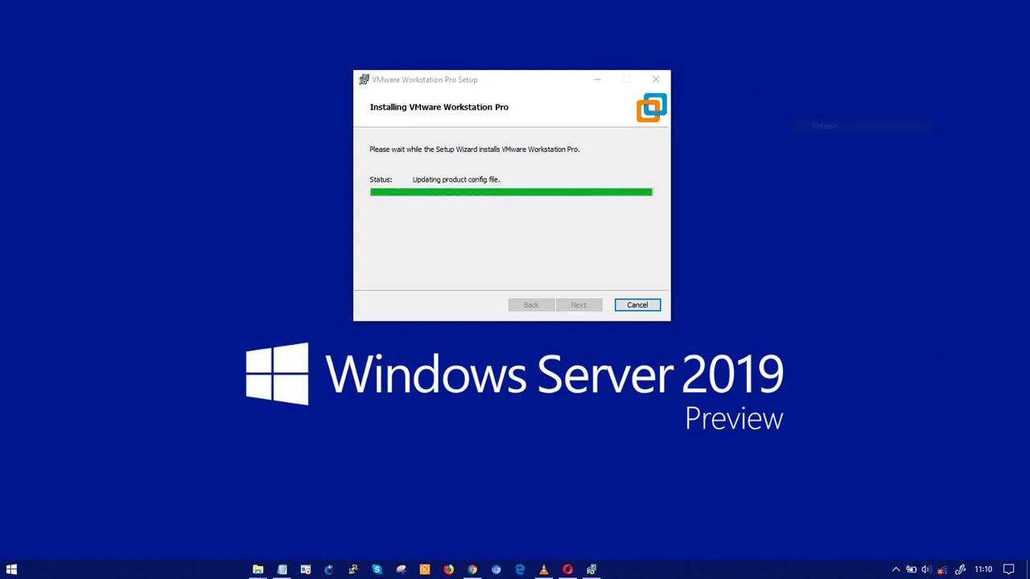
right_click(785, 83)
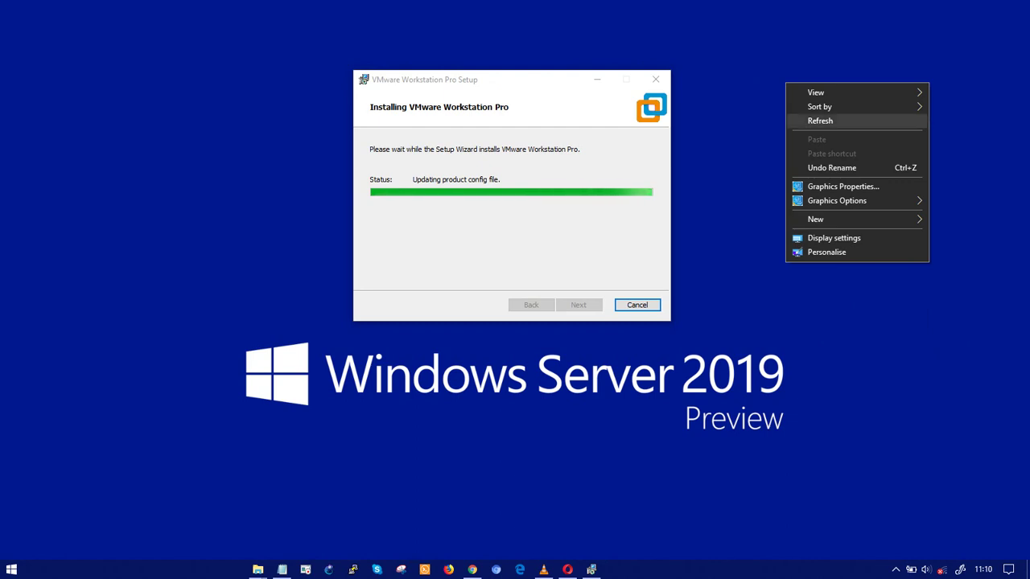
click(820, 121)
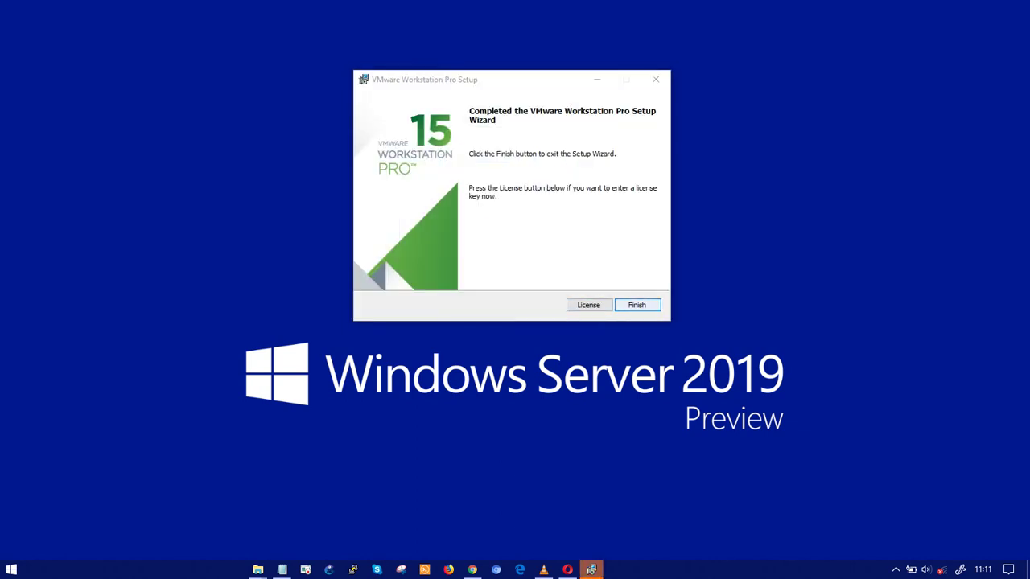
Finish the VMware Workstation Pro setup wizard and choose No for restarting the system immediately
key(Return)
key(Tab)
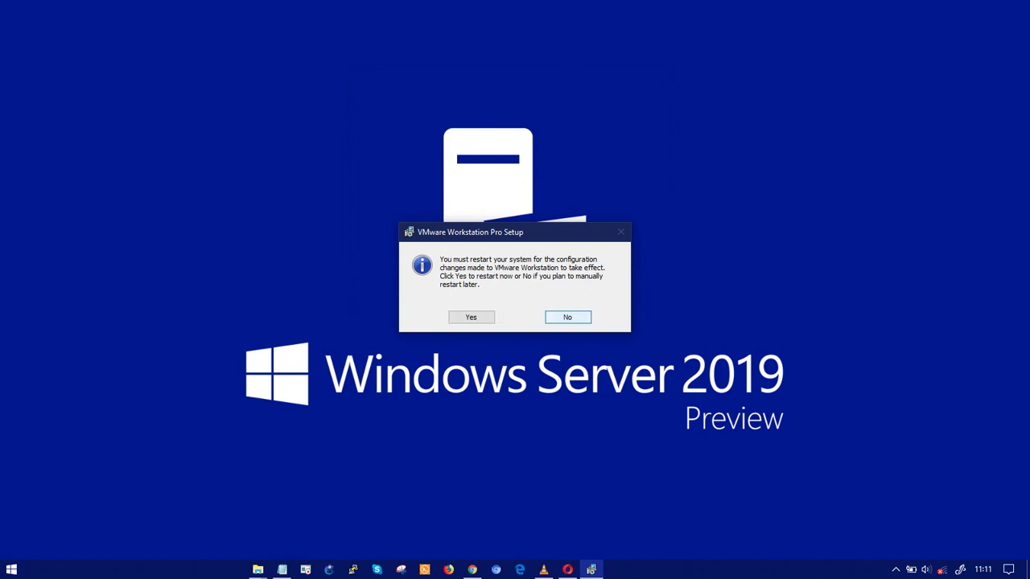